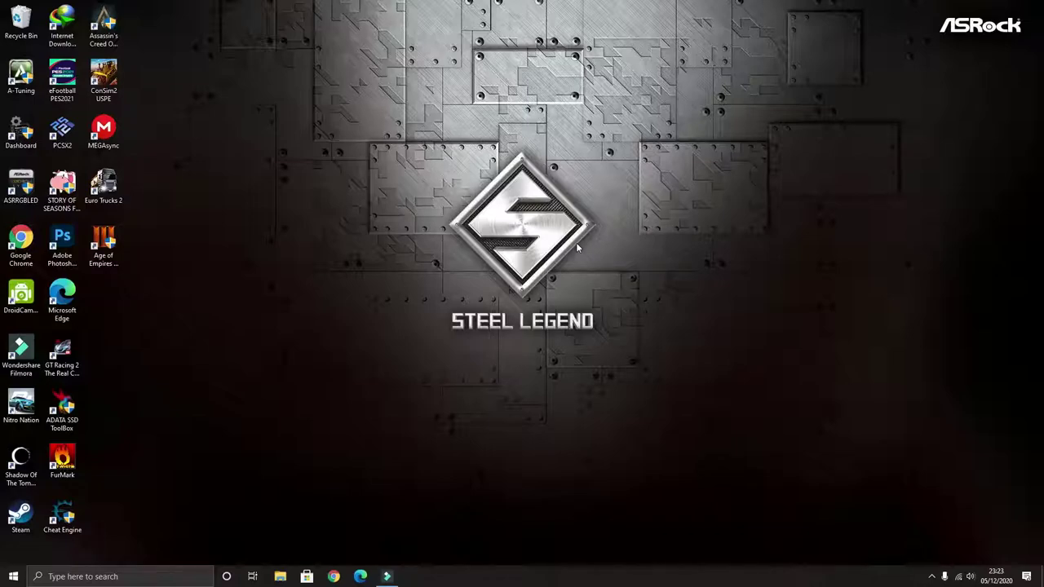
# Switch to Google Chrome and open andromo.com.
pyautogui.click(334, 576)
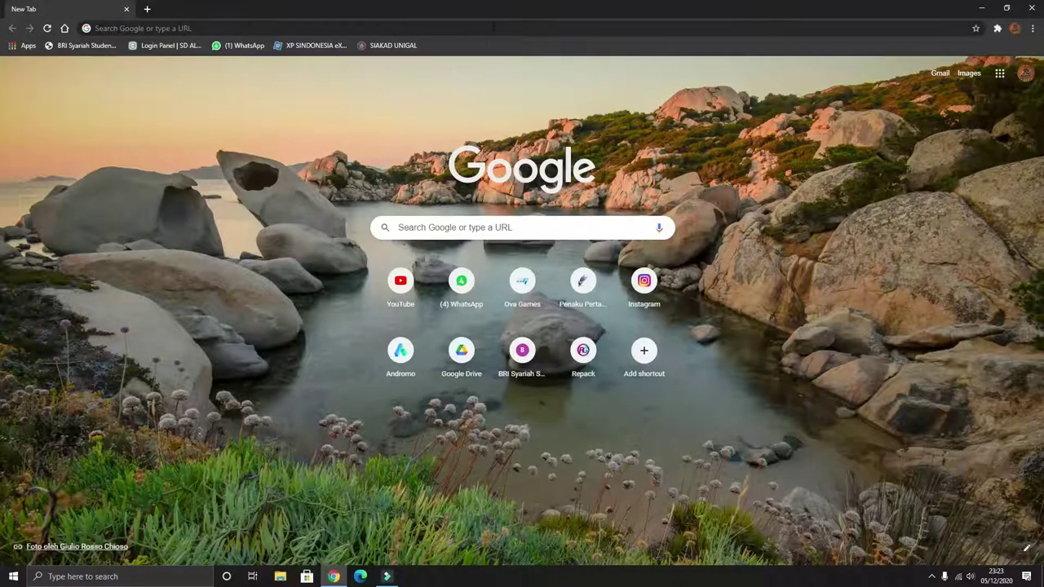
pyautogui.click(467, 28)
pyautogui.write('andromo.com')
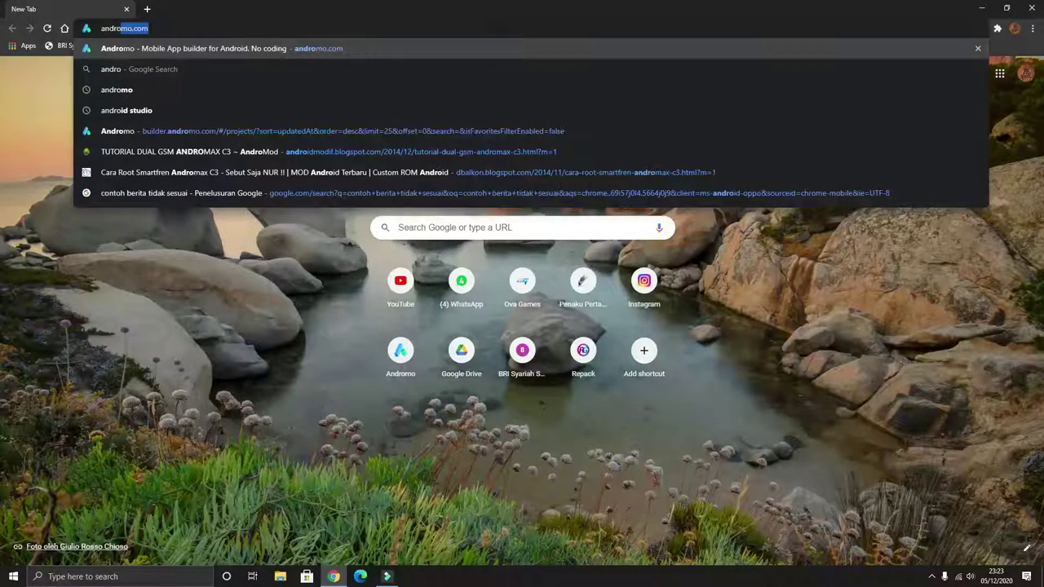
pyautogui.press('Return')
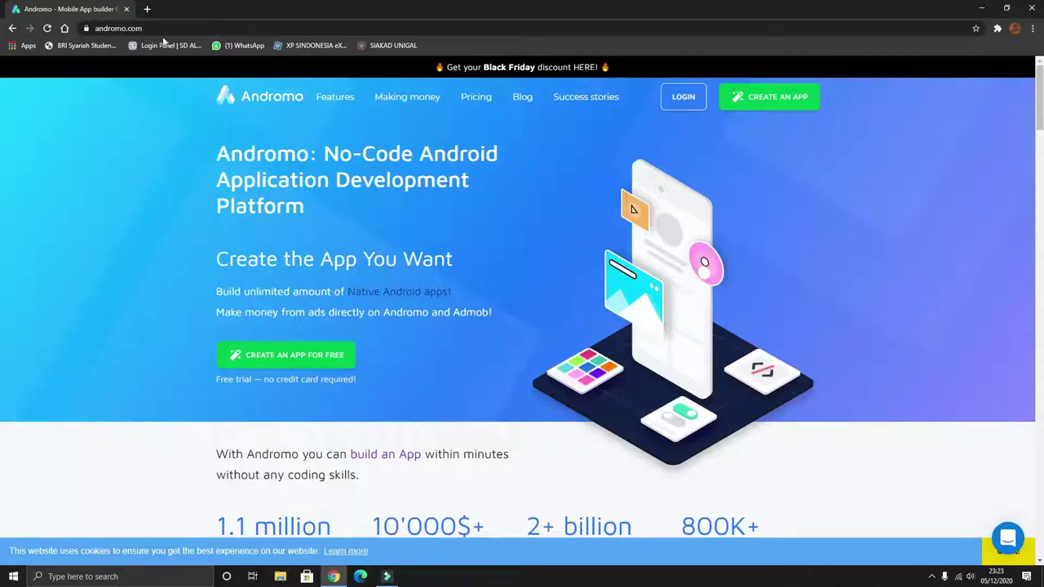
# Try to reach the AppsGeyser site by loading appgeyser.com in a new browser tab.
pyautogui.click(147, 9)
pyautogui.write('ap')
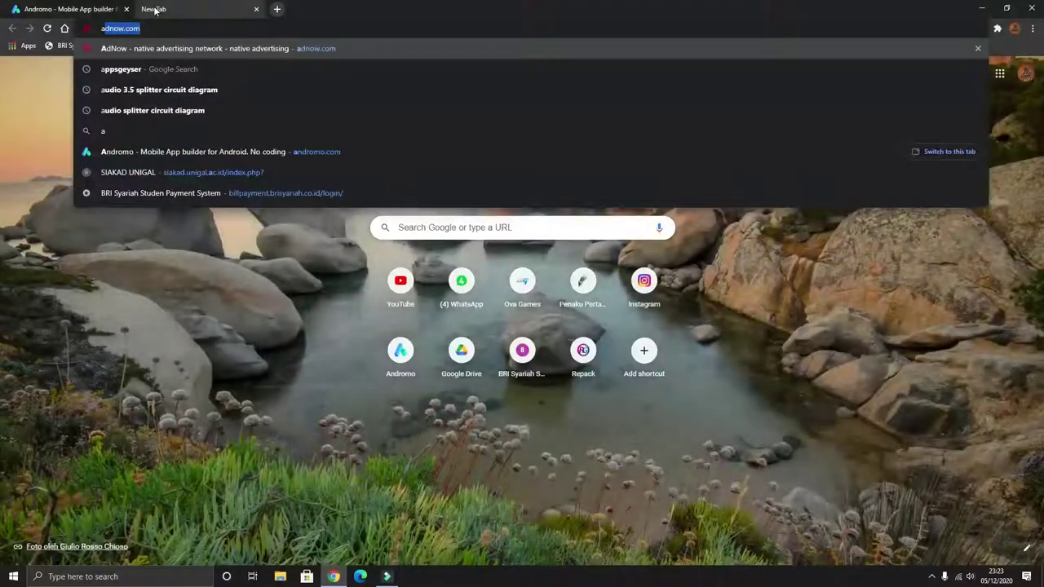
pyautogui.write('pgeyser')
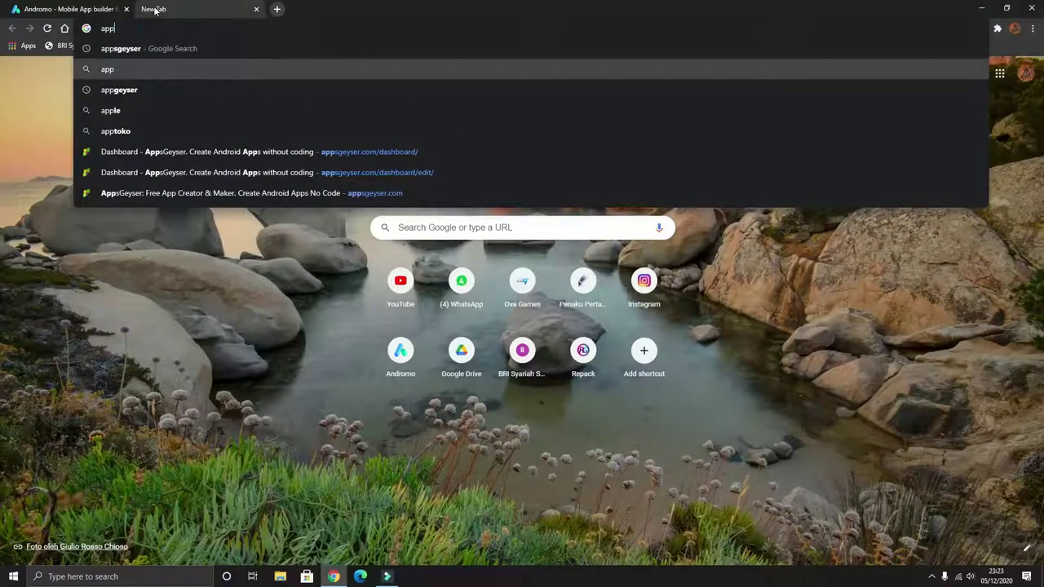
pyautogui.press('Up')
pyautogui.press('Up')
pyautogui.write('.com')
pyautogui.press('Return')
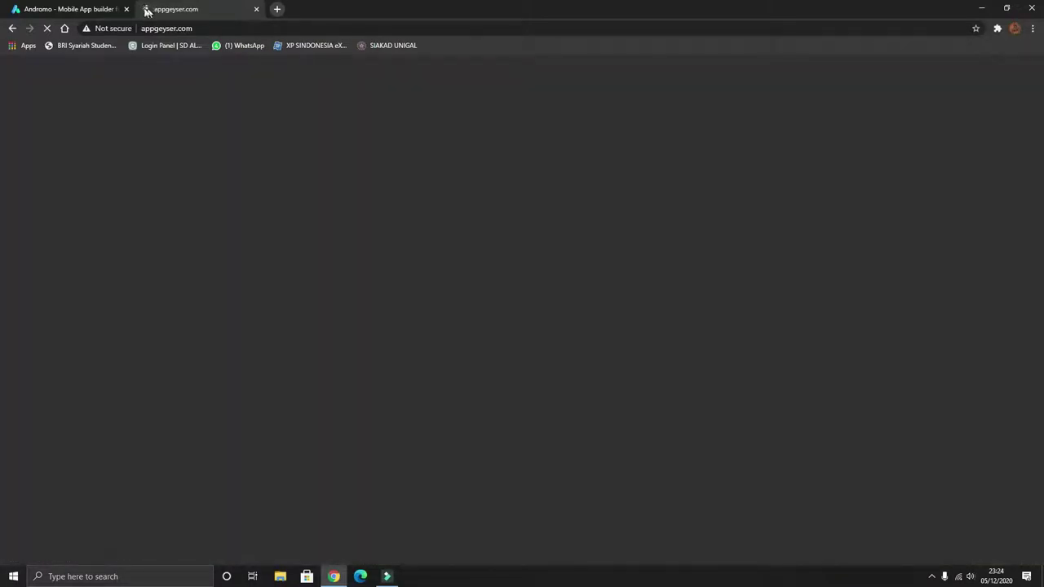
pyautogui.click(66, 8)
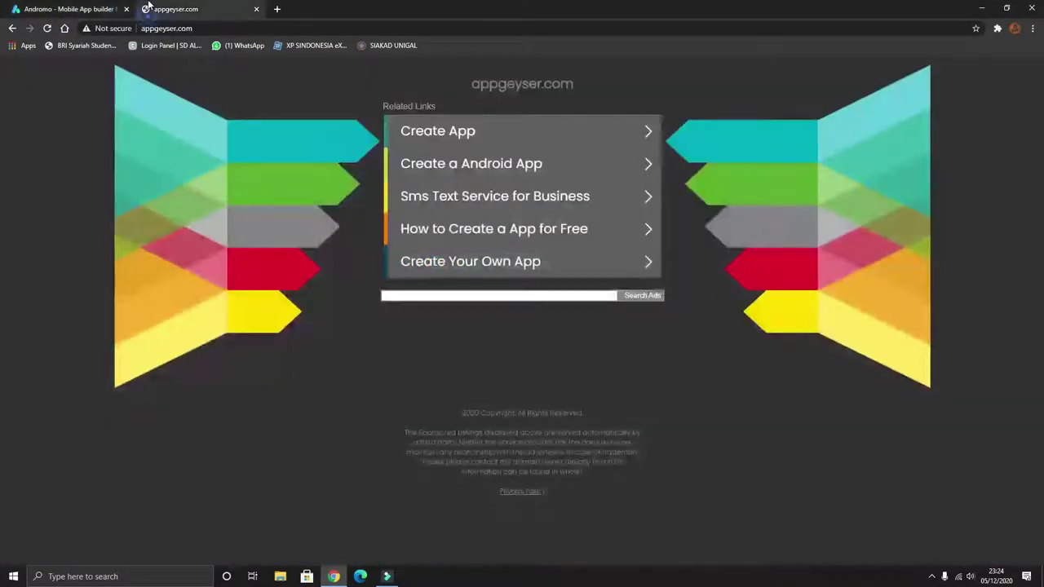
pyautogui.click(151, 8)
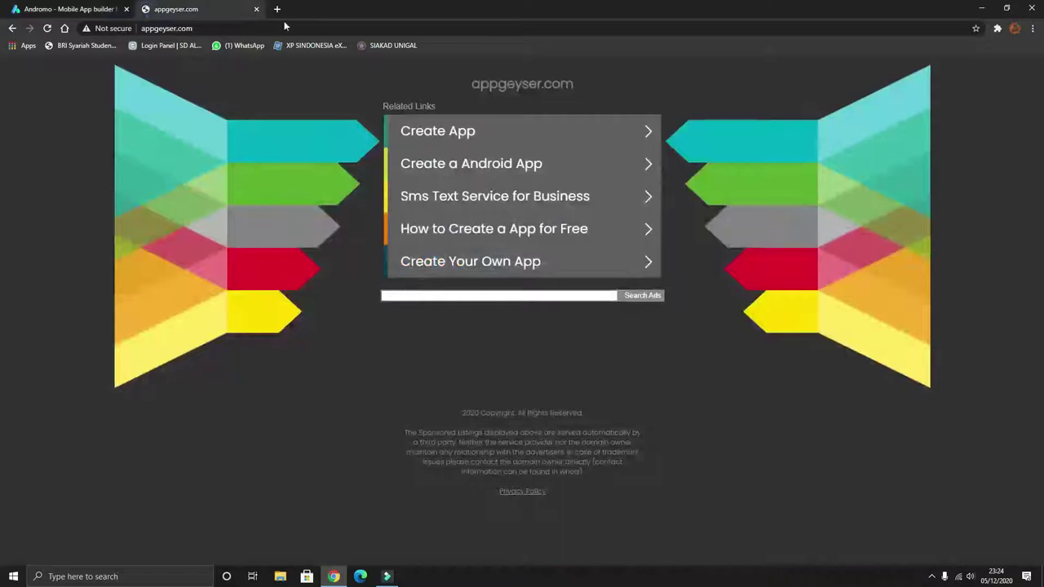
# Search Google for "appgeyser" in the second tab and open the AppsGeyser free app creator site from the results.
pyautogui.click(199, 28)
pyautogui.write('a')
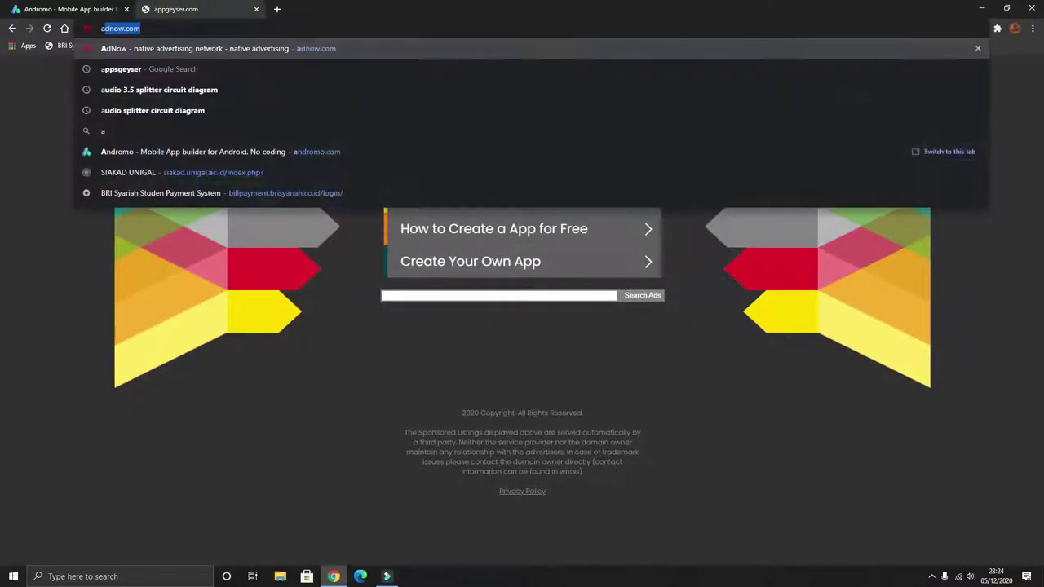
pyautogui.write('ppgeyser.')
pyautogui.press('Return')
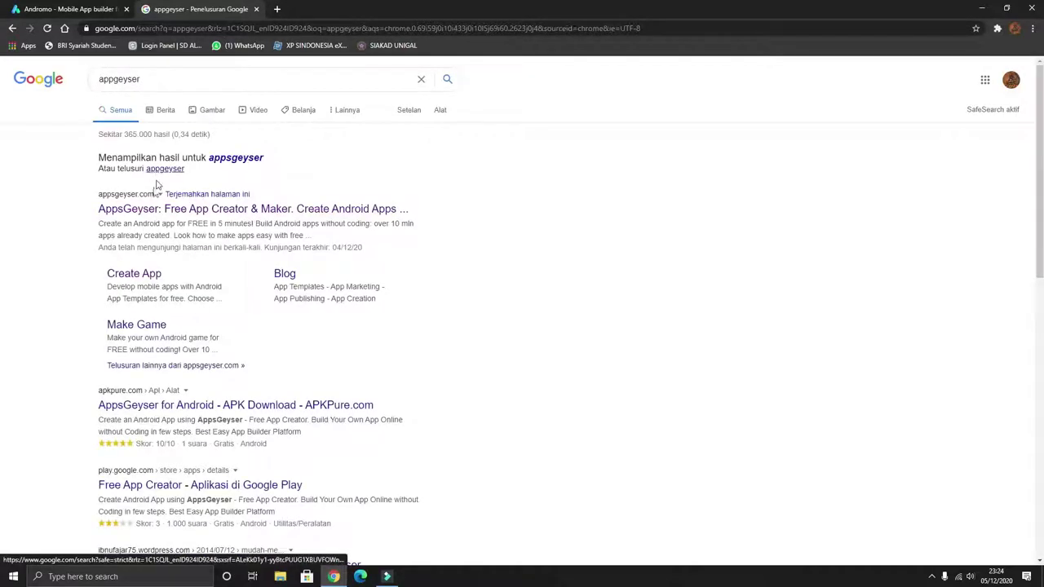
pyautogui.click(102, 79)
pyautogui.click(30, 135)
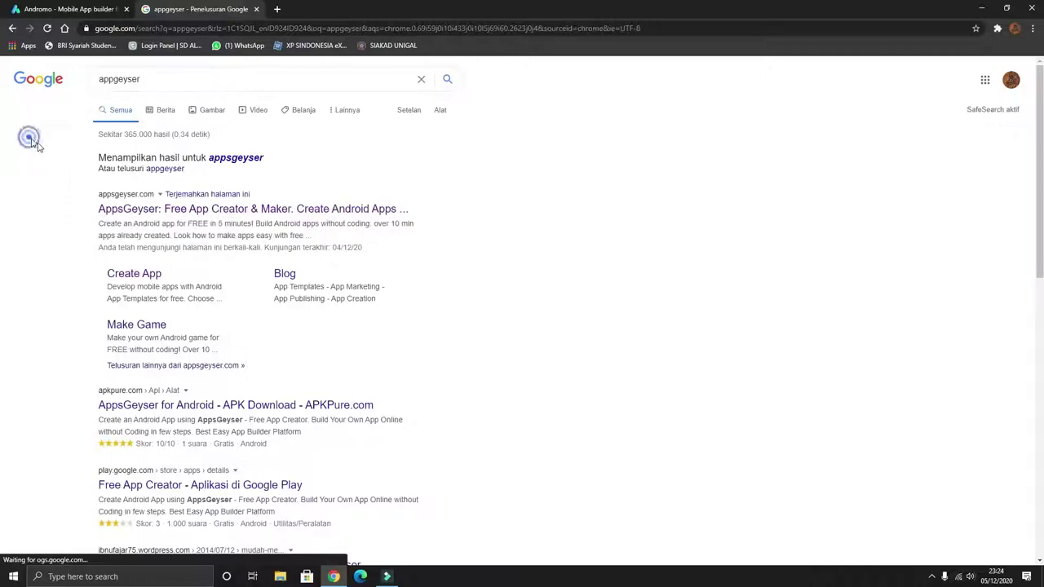
pyautogui.click(126, 209)
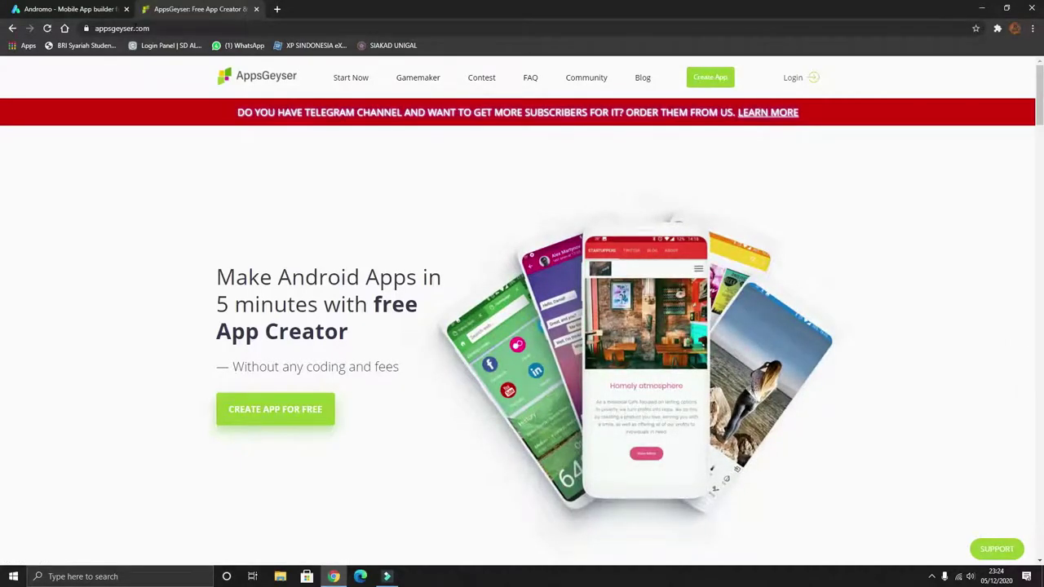
# Compare the Andromo and AppsGeyser home pages, ending on the Andromo page.
pyautogui.click(63, 7)
pyautogui.click(163, 9)
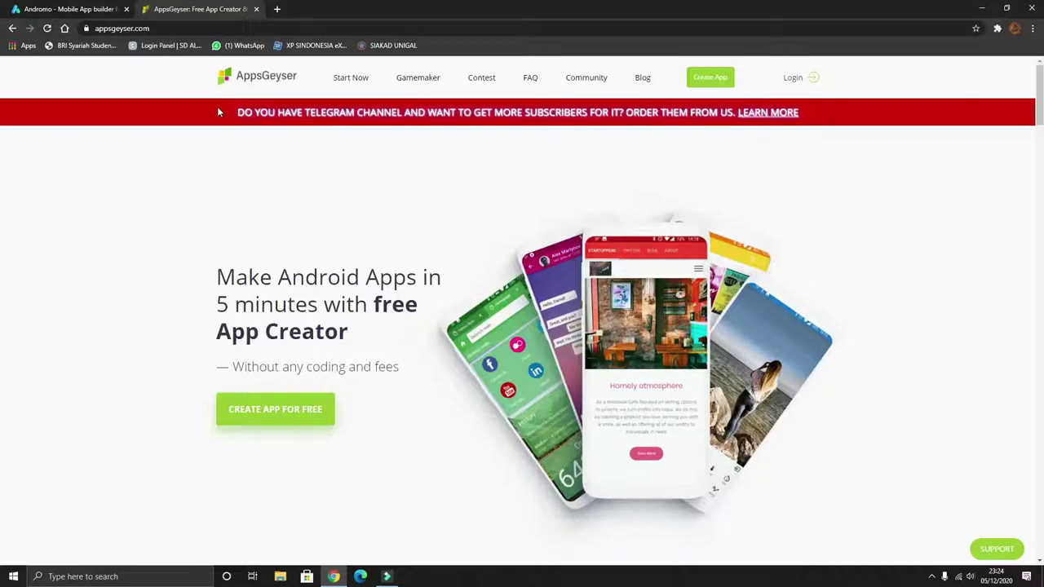
pyautogui.click(62, 8)
pyautogui.click(173, 10)
pyautogui.click(104, 10)
pyautogui.click(145, 8)
pyautogui.click(98, 8)
pyautogui.click(142, 7)
pyautogui.click(92, 8)
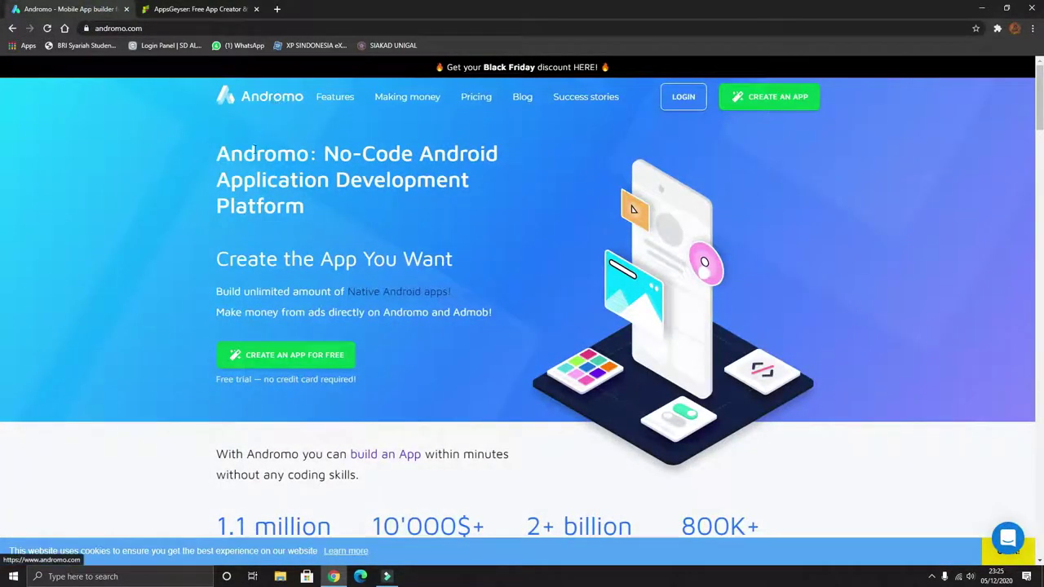
# Open the blog penaku-pertama.blogspot.com in a new browser tab.
pyautogui.click(276, 9)
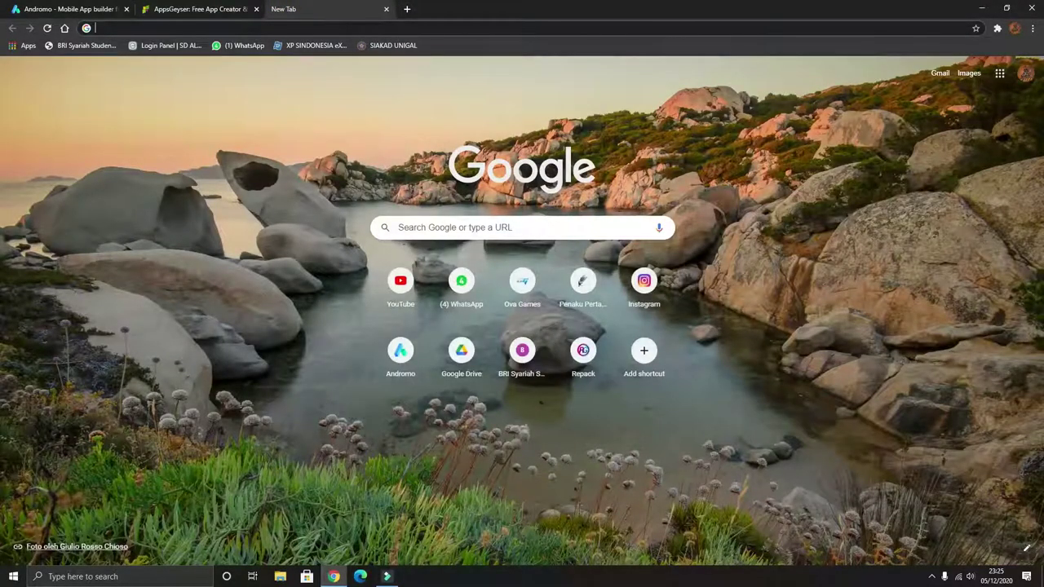
pyautogui.write('pe')
pyautogui.press('Return')
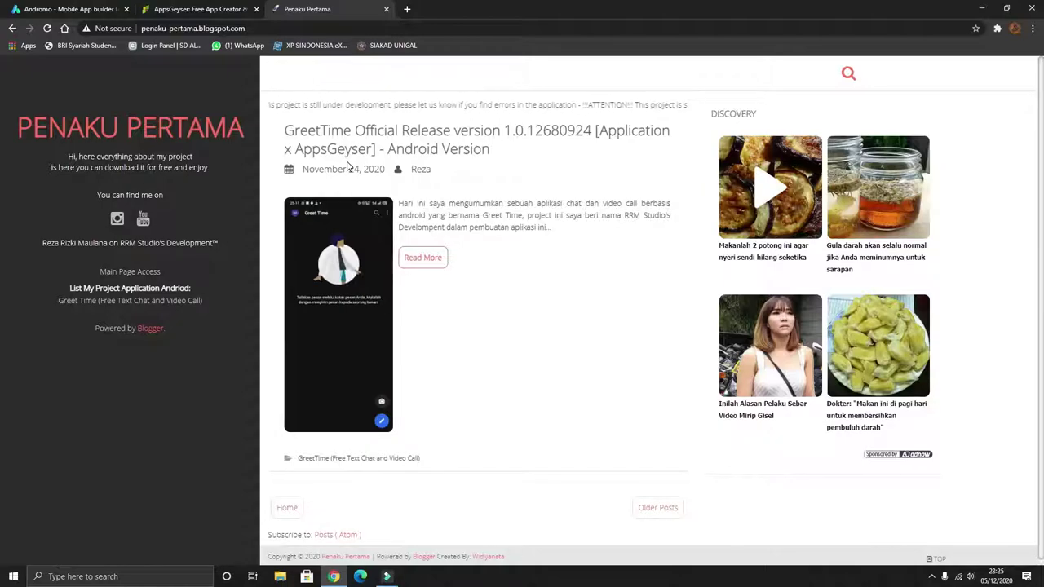
# Open the GreetTime Official Release post and review its contents down to the download link.
pyautogui.click(310, 133)
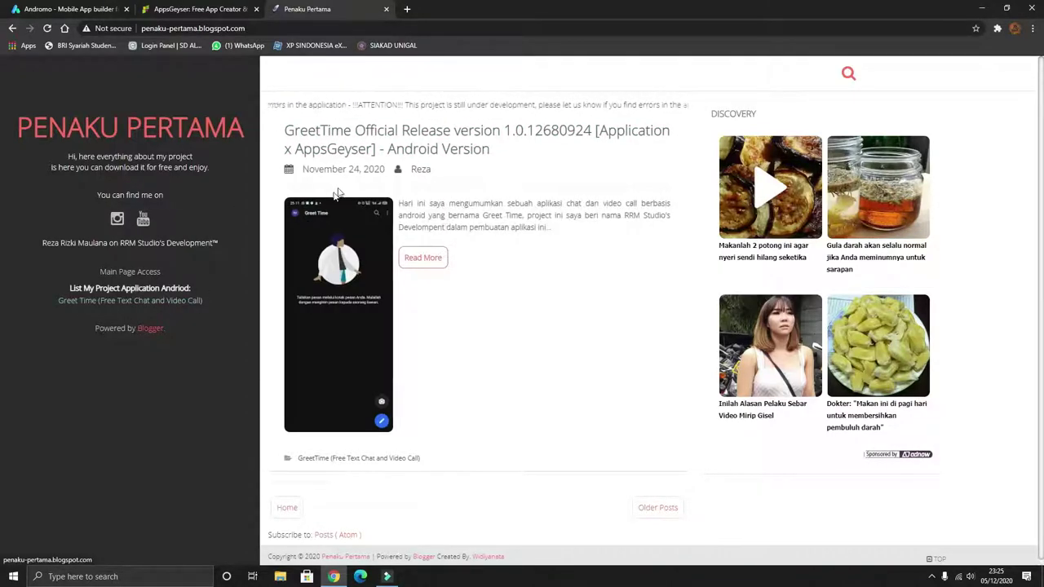
pyautogui.click(367, 143)
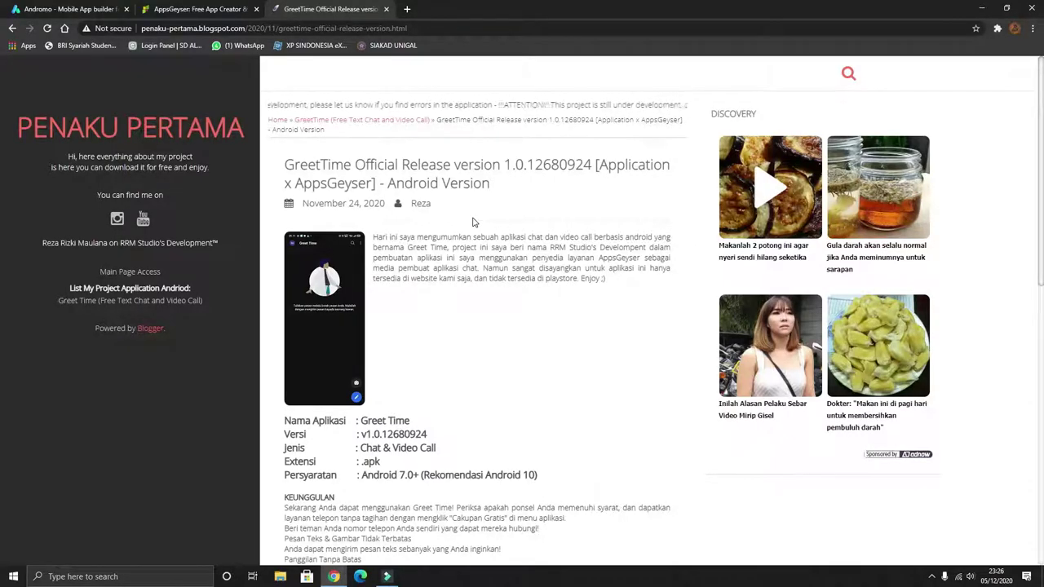
pyautogui.scroll(-10, 473, 223)
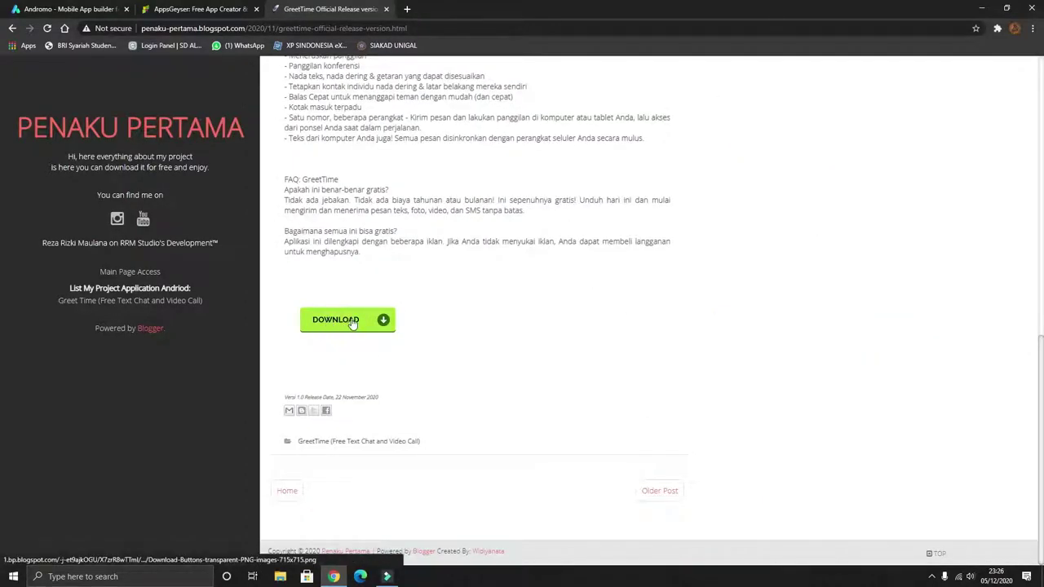
pyautogui.scroll(10, 366, 326)
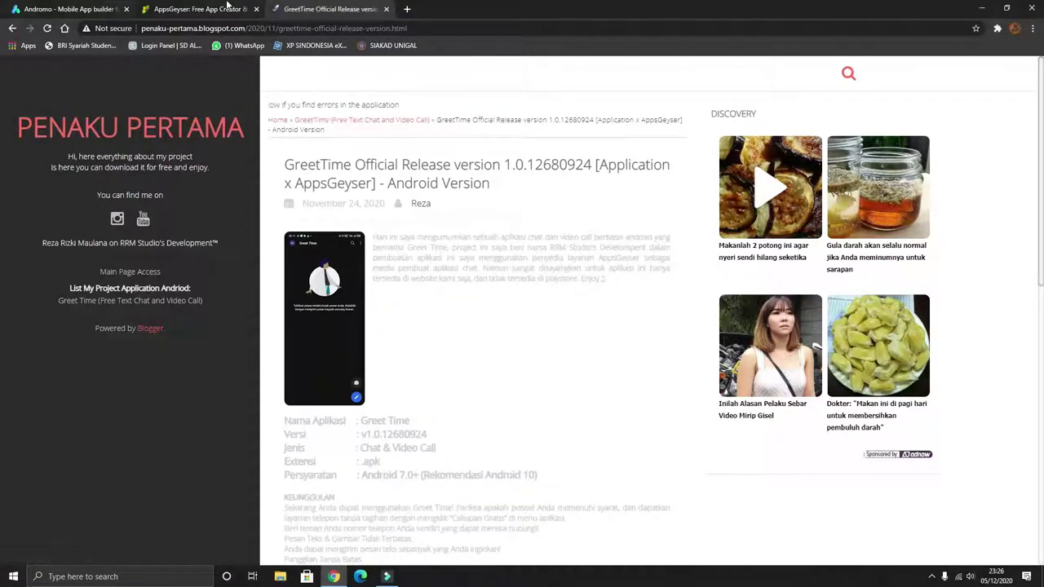
# Start creating an app on the Andromo site and agree to its terms of service and privacy policy.
pyautogui.click(61, 8)
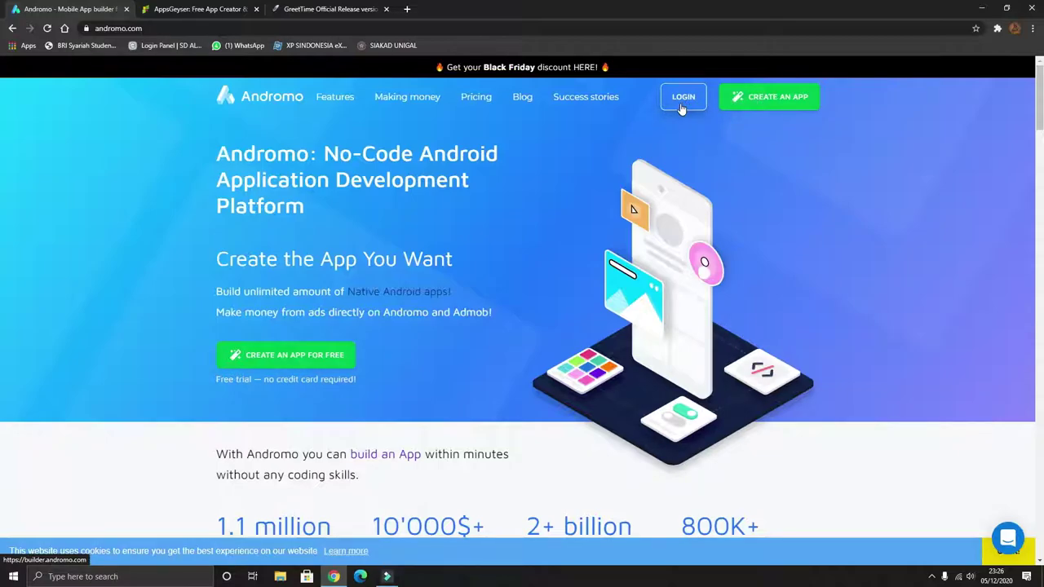
pyautogui.click(773, 103)
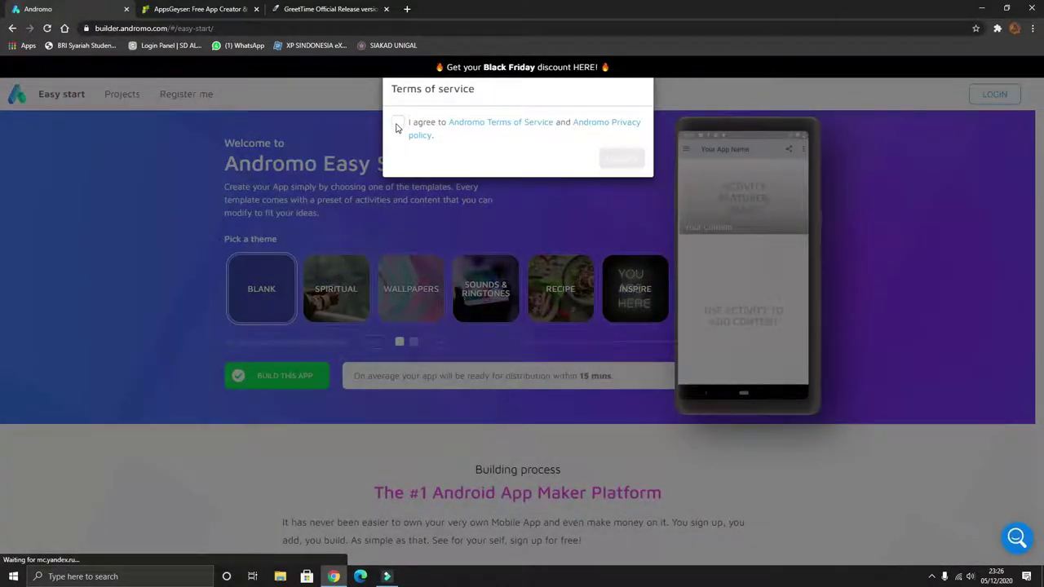
pyautogui.click(397, 123)
pyautogui.click(612, 160)
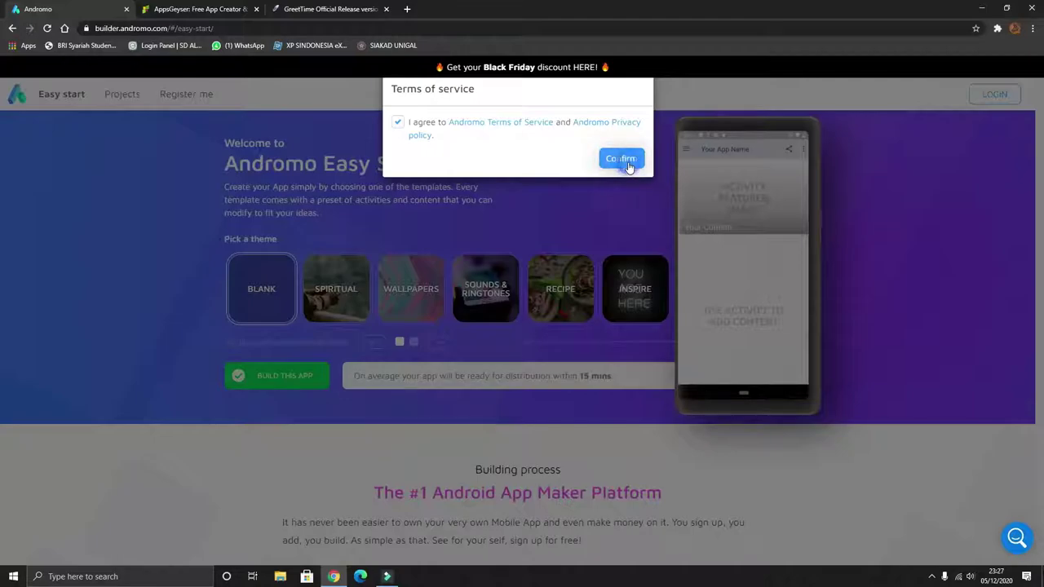
pyautogui.click(629, 167)
# Browse the Easy Start themes and preview the Spiritual, Local Business and Event templates.
pyautogui.scroll(-4, 615, 162)
pyautogui.scroll(4, 492, 176)
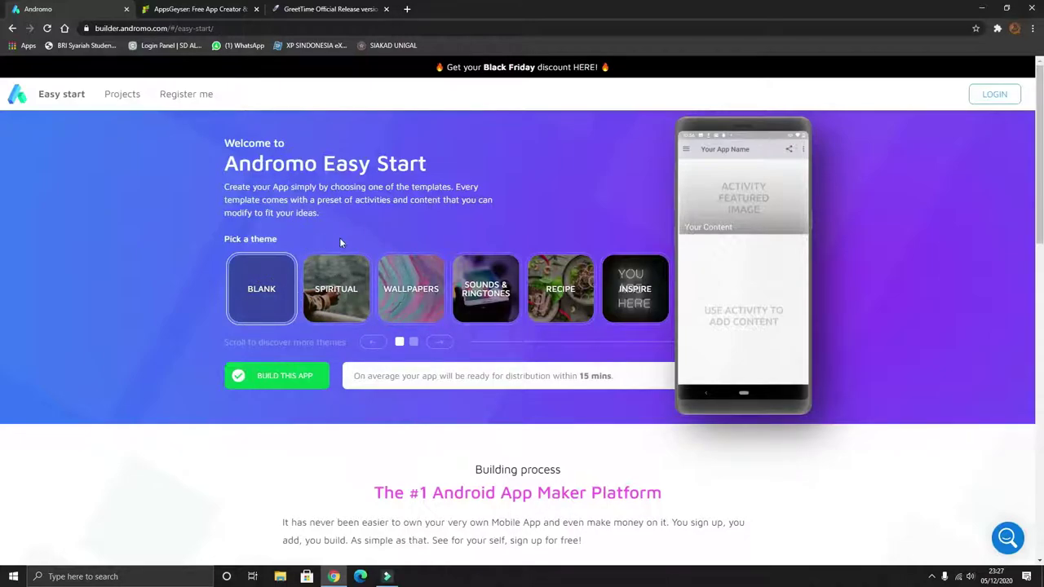
pyautogui.click(346, 297)
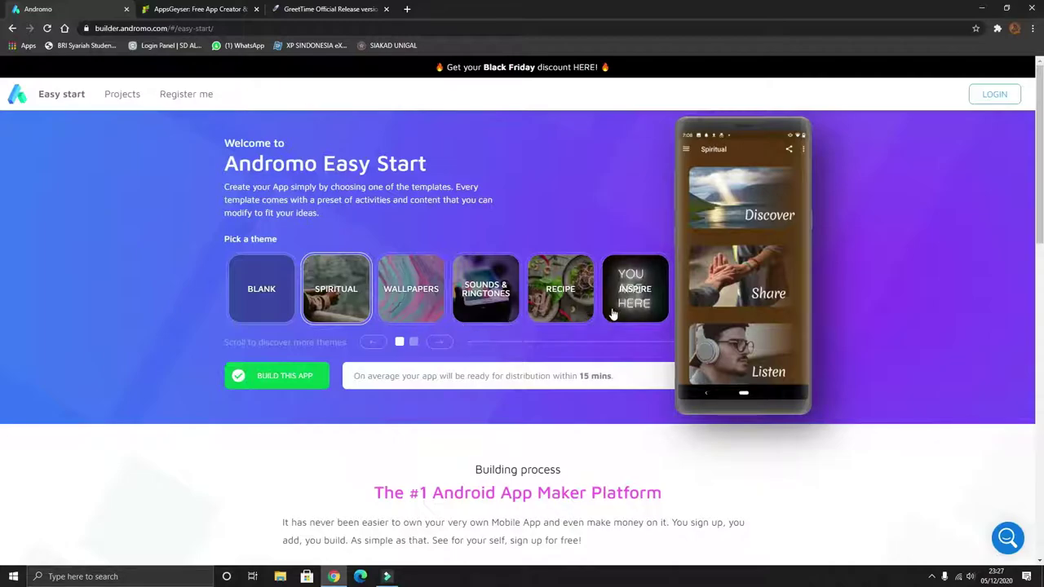
pyautogui.click(441, 344)
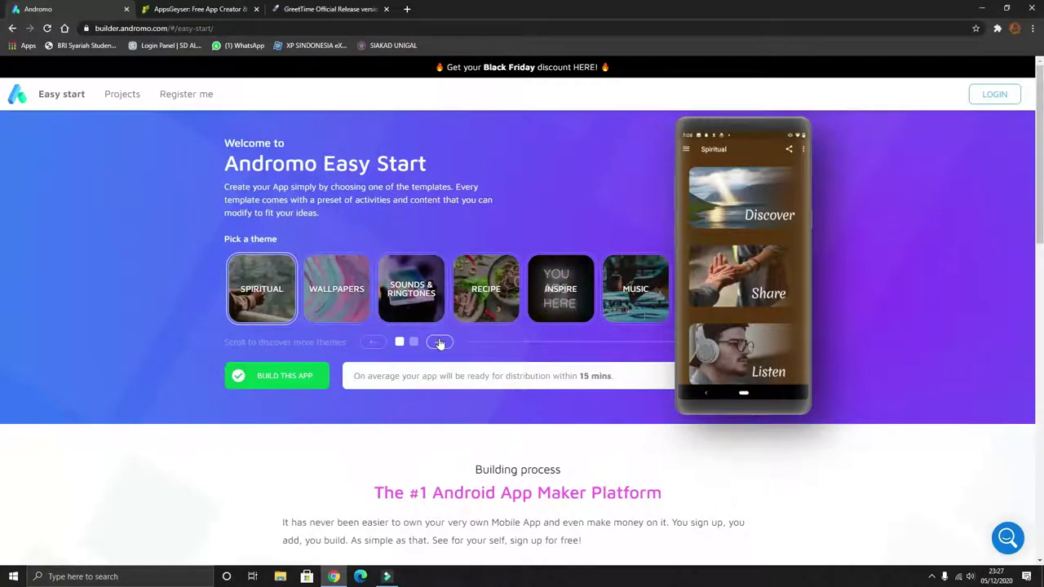
pyautogui.click(441, 343)
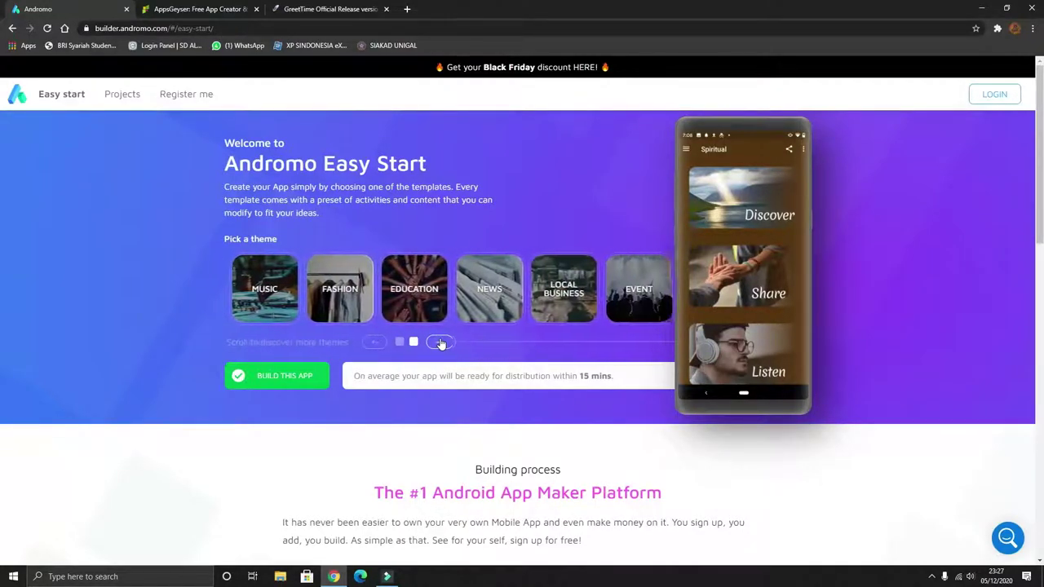
pyautogui.click(542, 299)
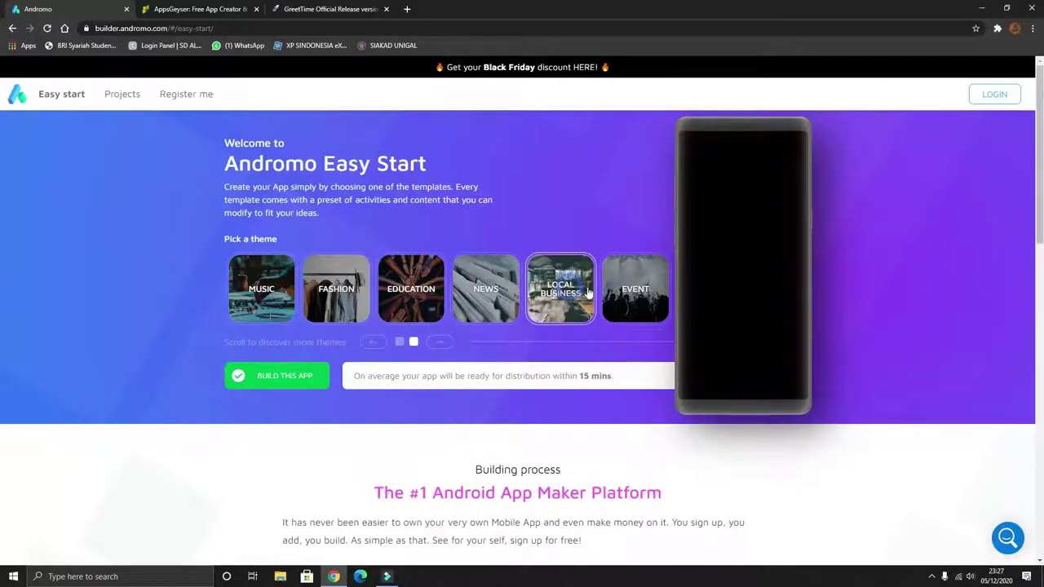
pyautogui.click(616, 298)
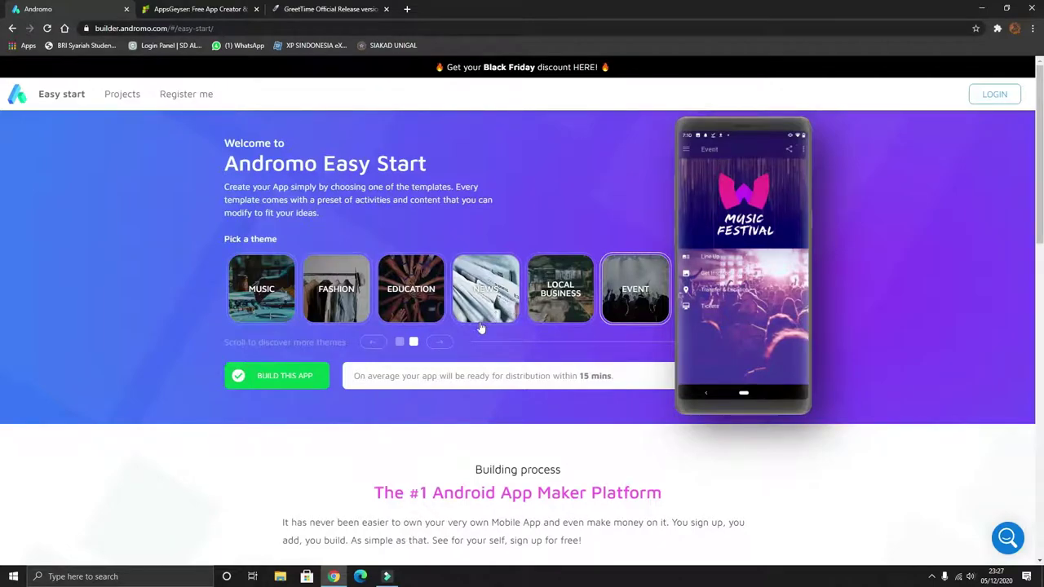
# Choose the Blank theme and build the app from it.
pyautogui.click(373, 343)
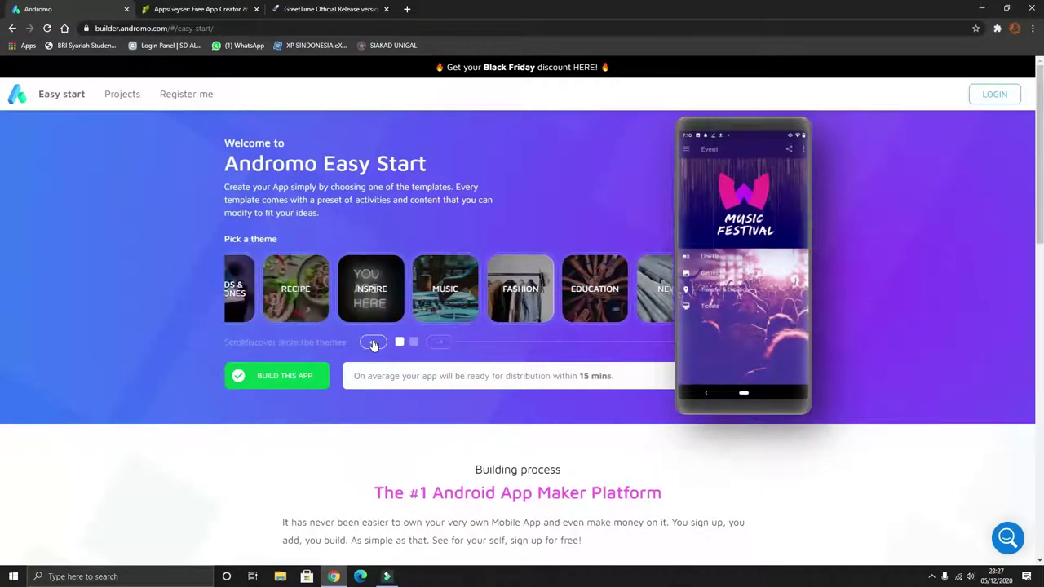
pyautogui.click(261, 290)
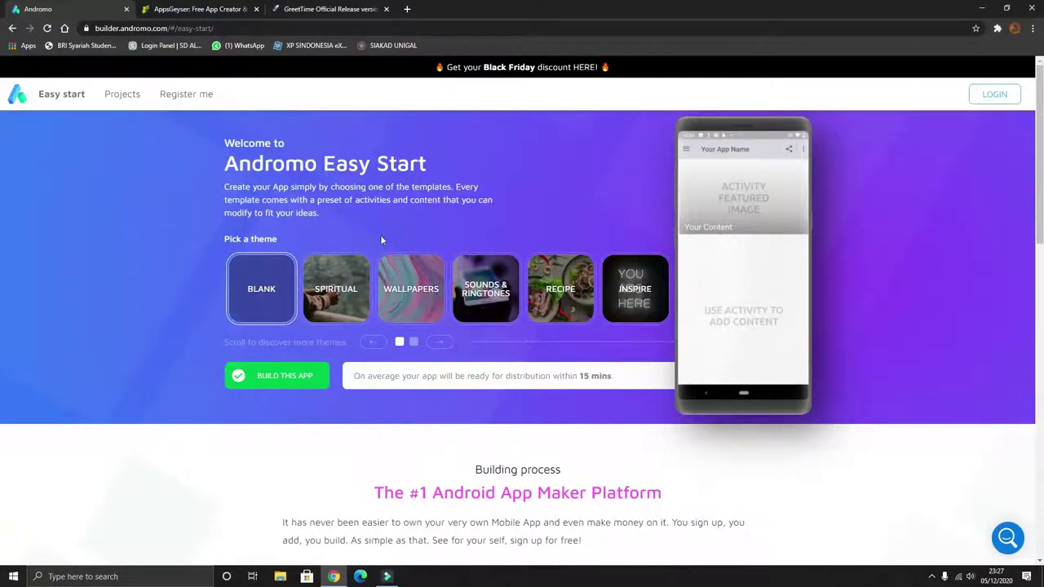
pyautogui.click(295, 383)
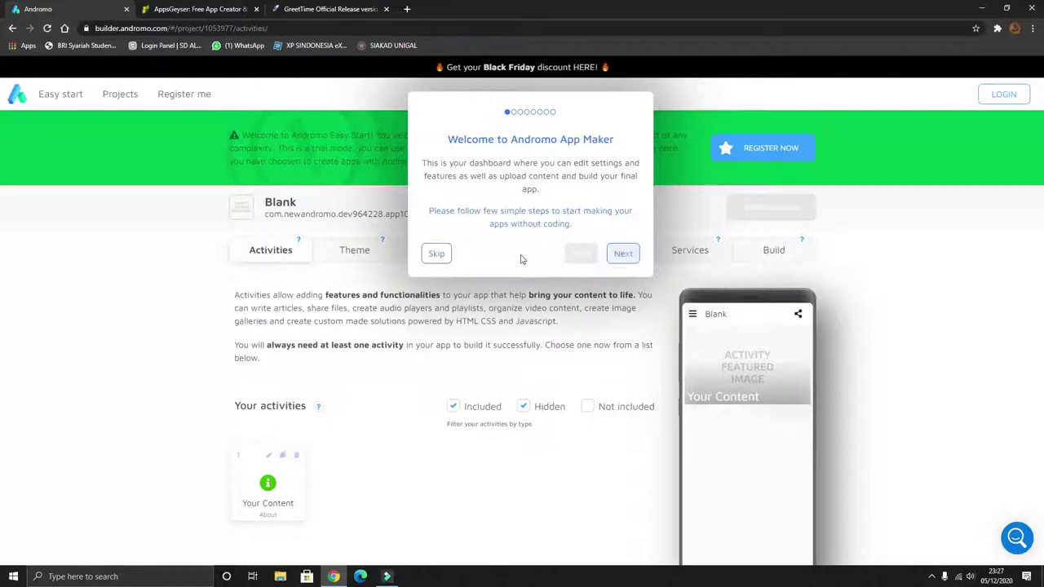
# Go through the App Maker welcome tour from the dashboard introduction to the build notice and finish it.
pyautogui.click(623, 255)
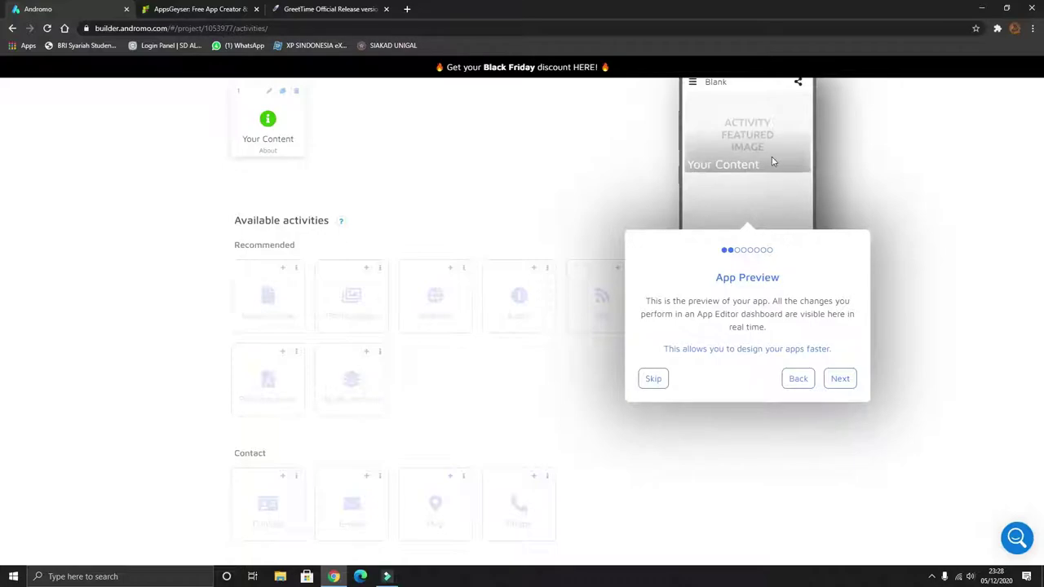
pyautogui.click(840, 378)
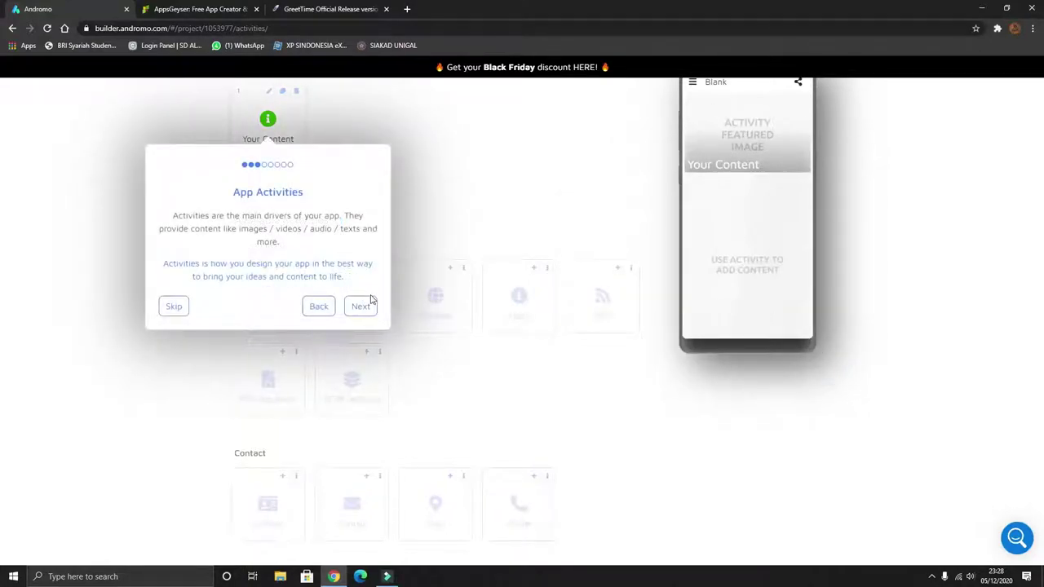
pyautogui.click(362, 306)
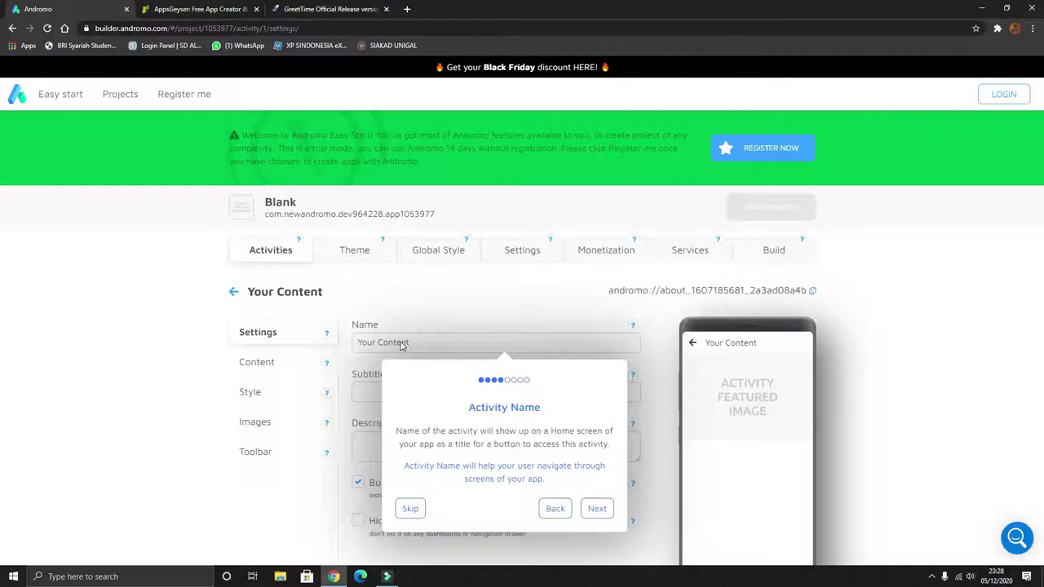
pyautogui.click(601, 508)
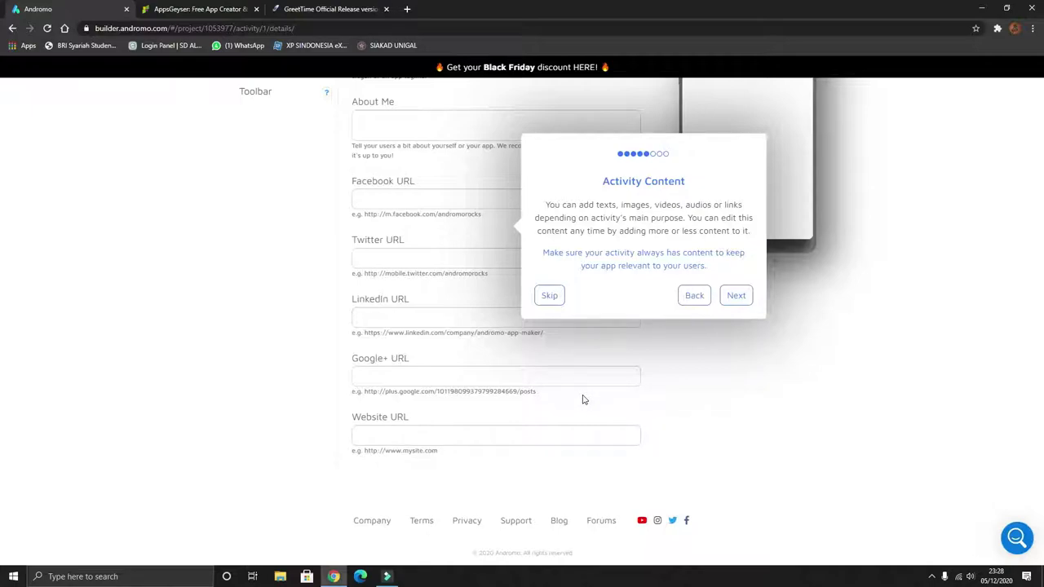
pyautogui.click(736, 296)
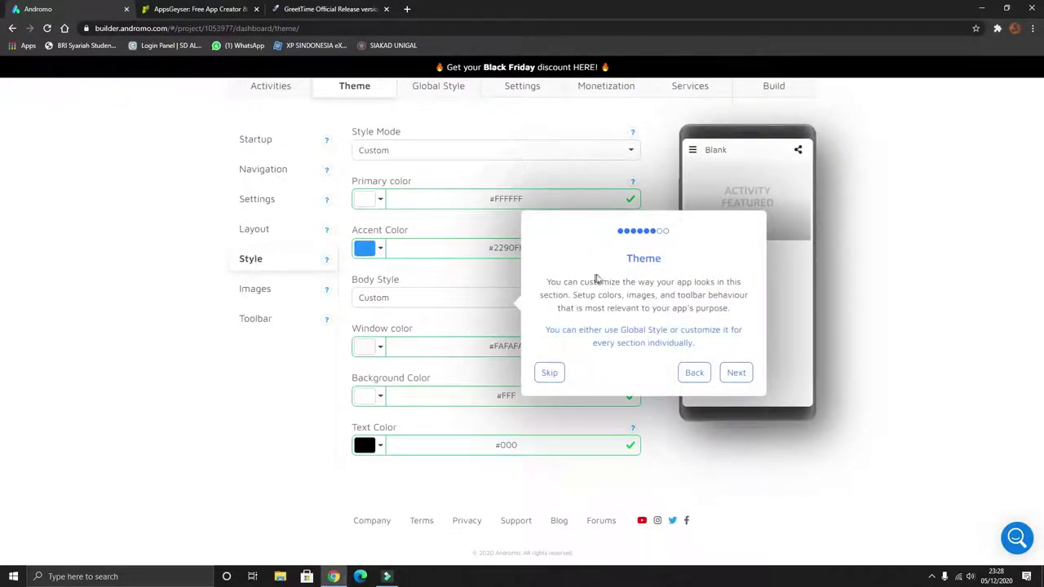
pyautogui.click(736, 375)
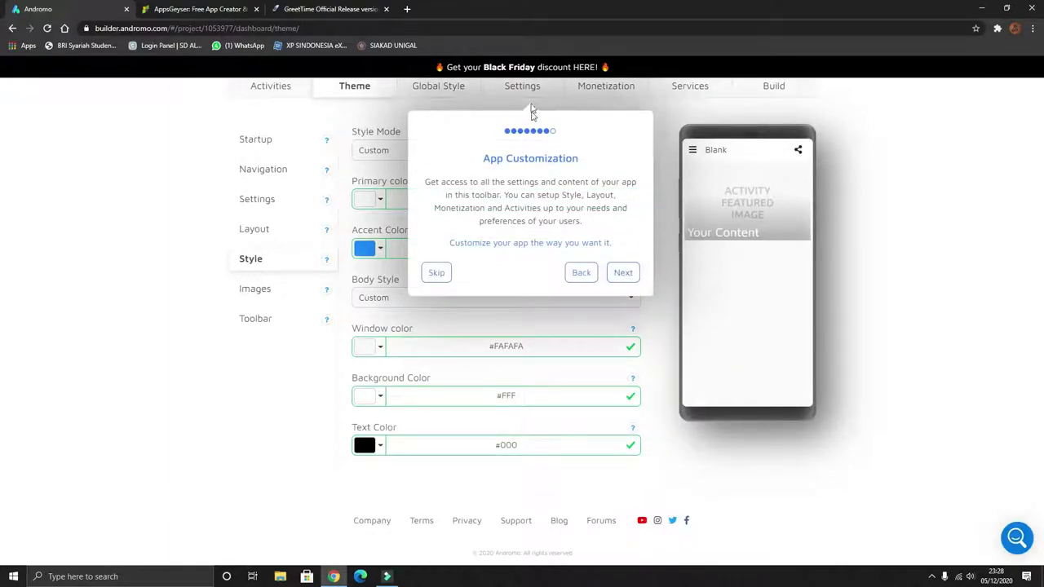
pyautogui.click(624, 273)
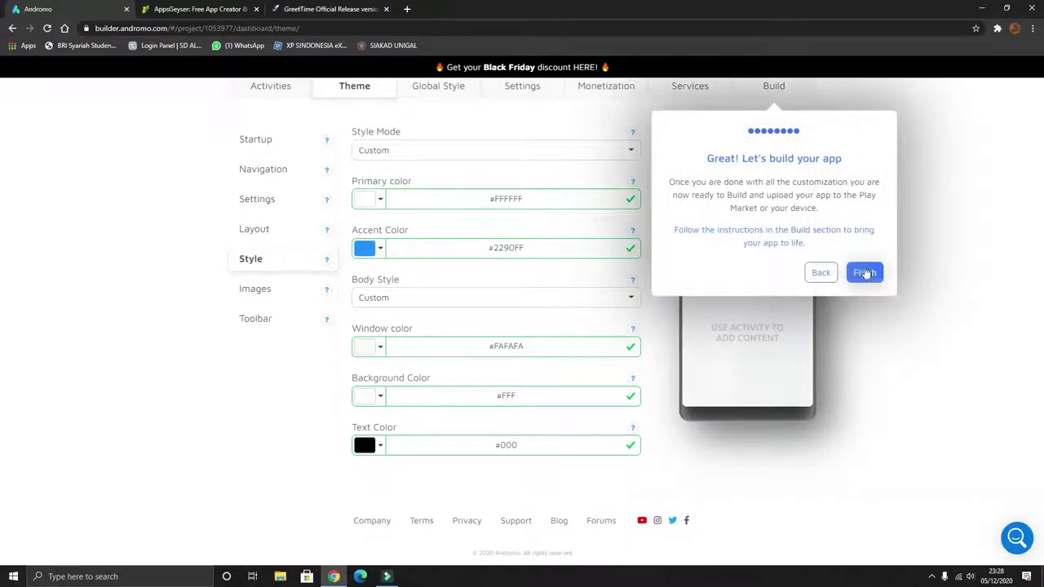
pyautogui.click(865, 274)
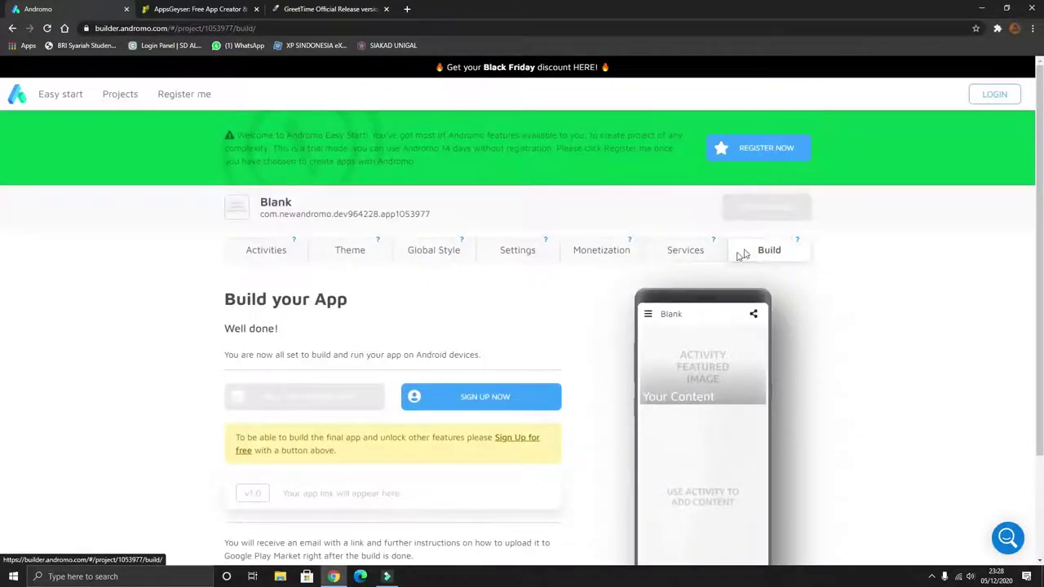
# Review the Blank app's build page and sign up for Andromo with a Google account.
pyautogui.scroll(-2, 596, 287)
pyautogui.scroll(1, 590, 282)
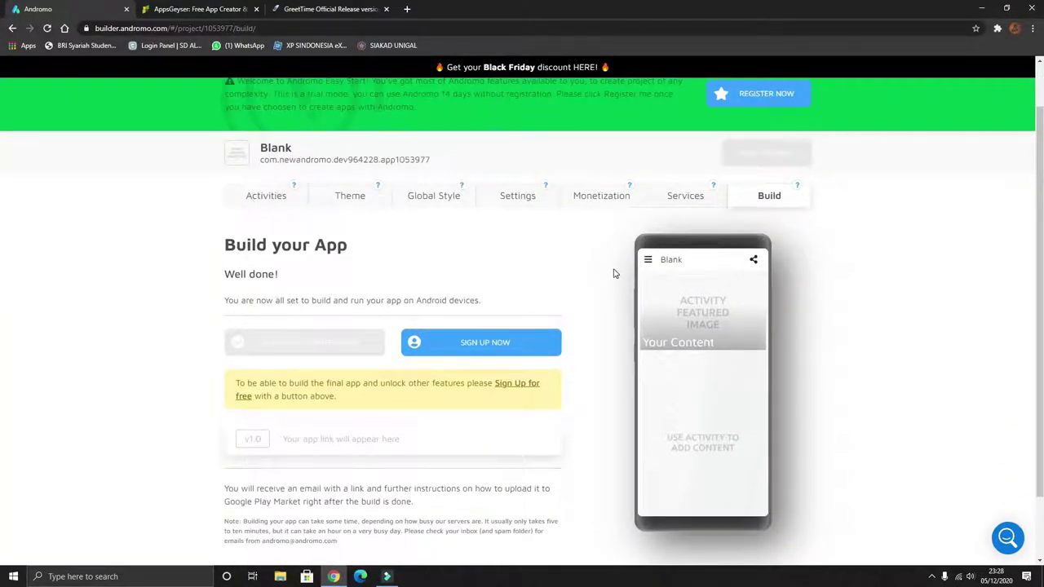
pyautogui.scroll(1, 616, 273)
pyautogui.click(481, 398)
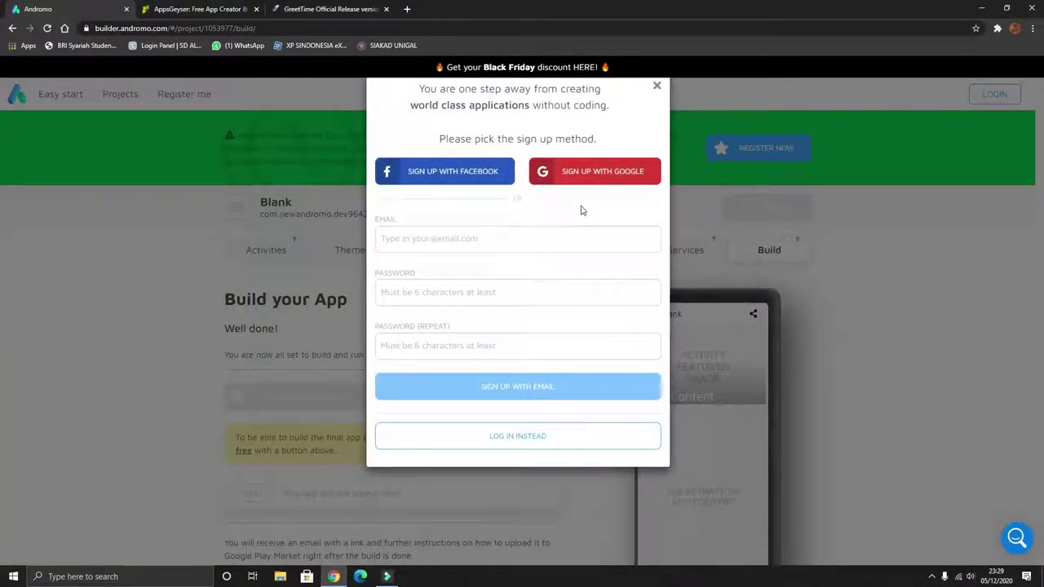
pyautogui.click(584, 179)
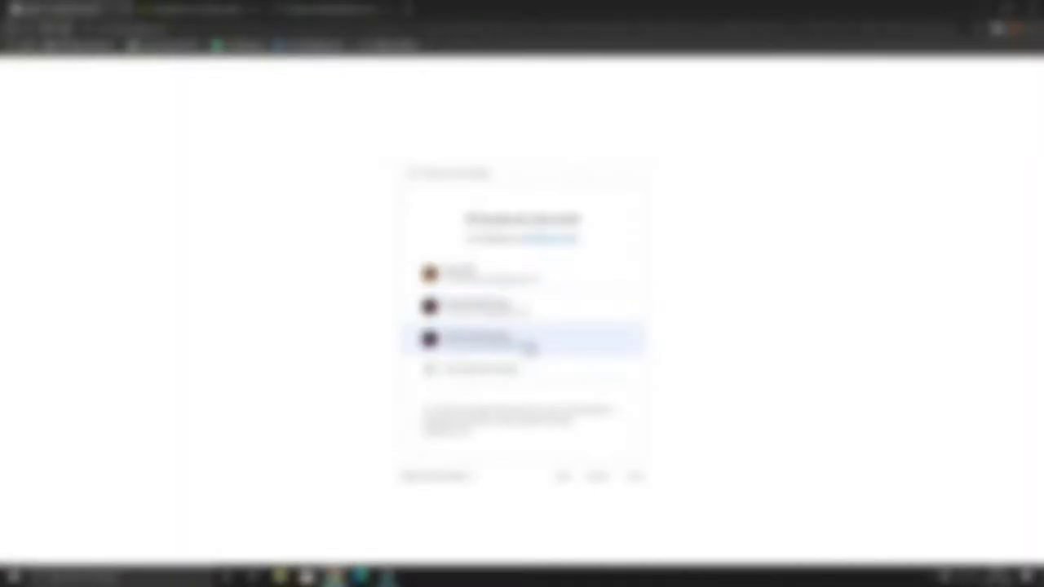
pyautogui.click(538, 344)
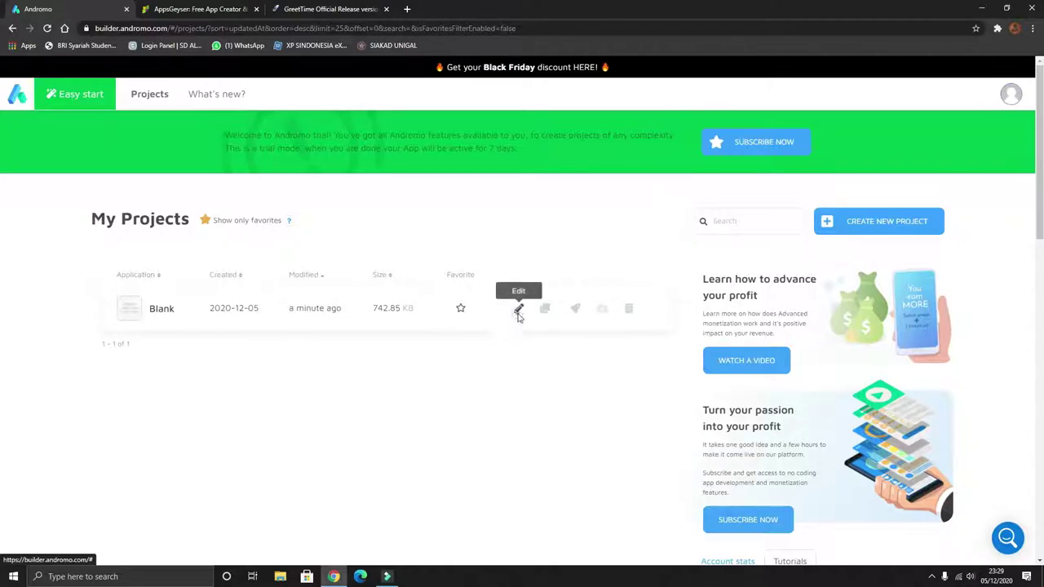
# Open the Blank project for editing and review its unlimited and limited build options.
pyautogui.click(518, 313)
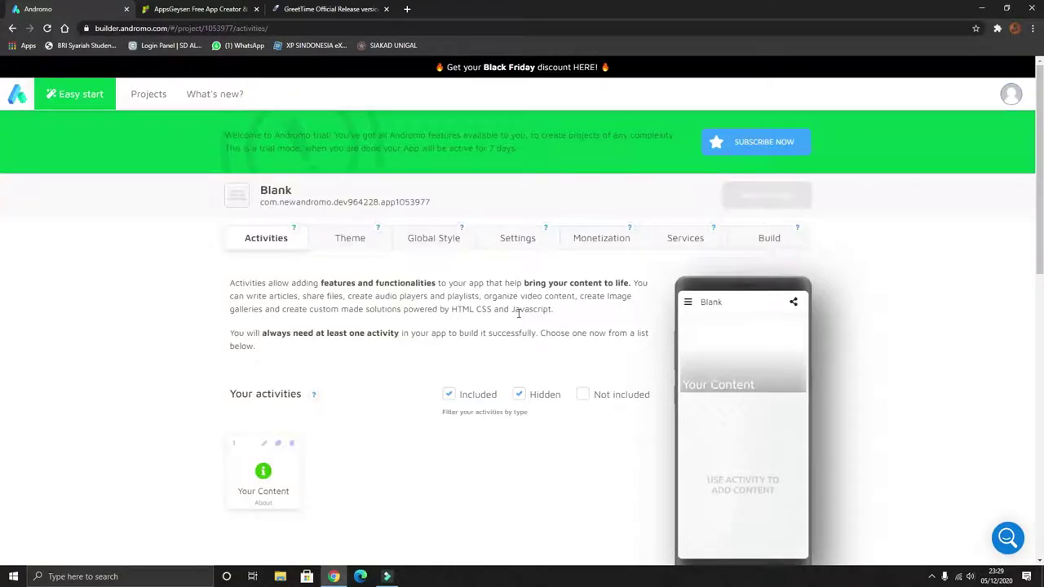
pyautogui.click(769, 238)
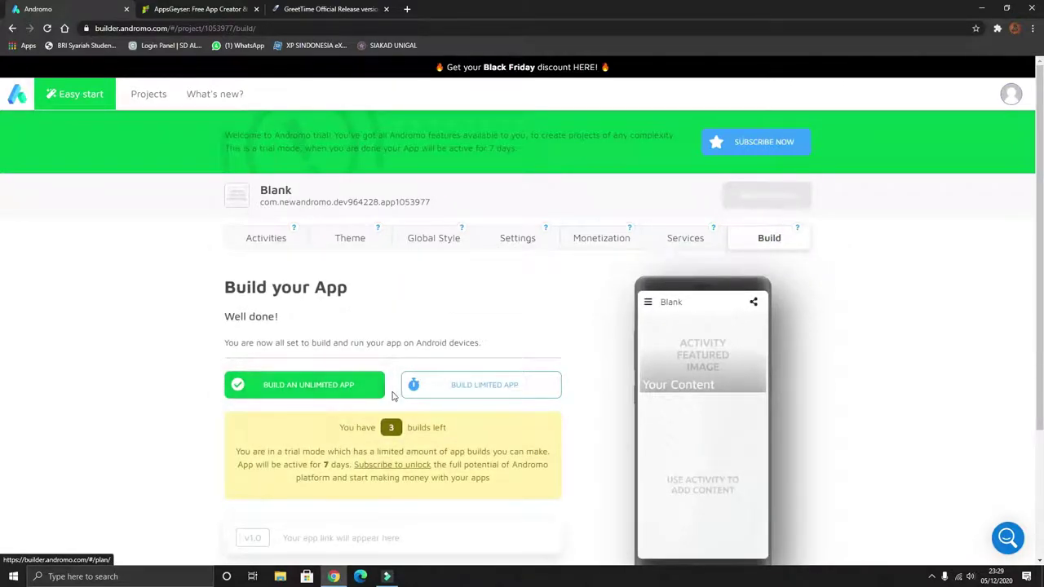
pyautogui.scroll(-1, 380, 388)
pyautogui.click(708, 193)
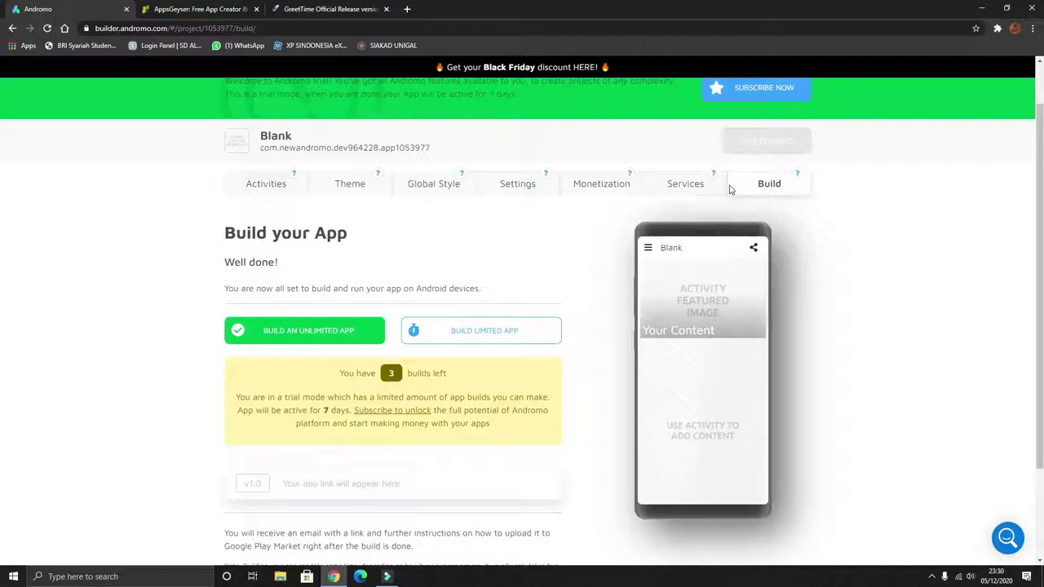
pyautogui.scroll(1, 746, 181)
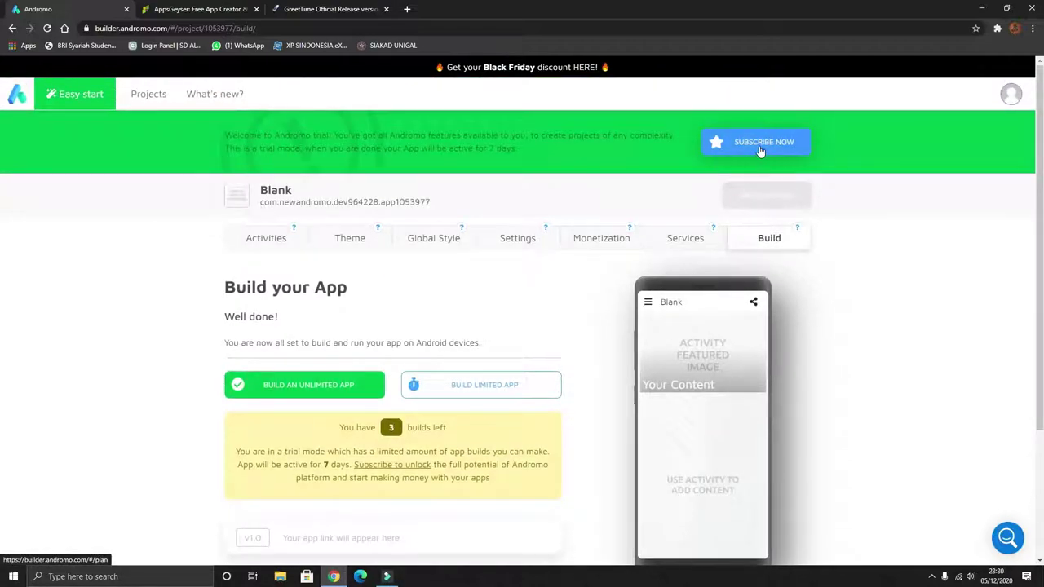
# Open Andromo's subscription plans and compare the annual and monthly prices, ending on monthly billing.
pyautogui.click(760, 145)
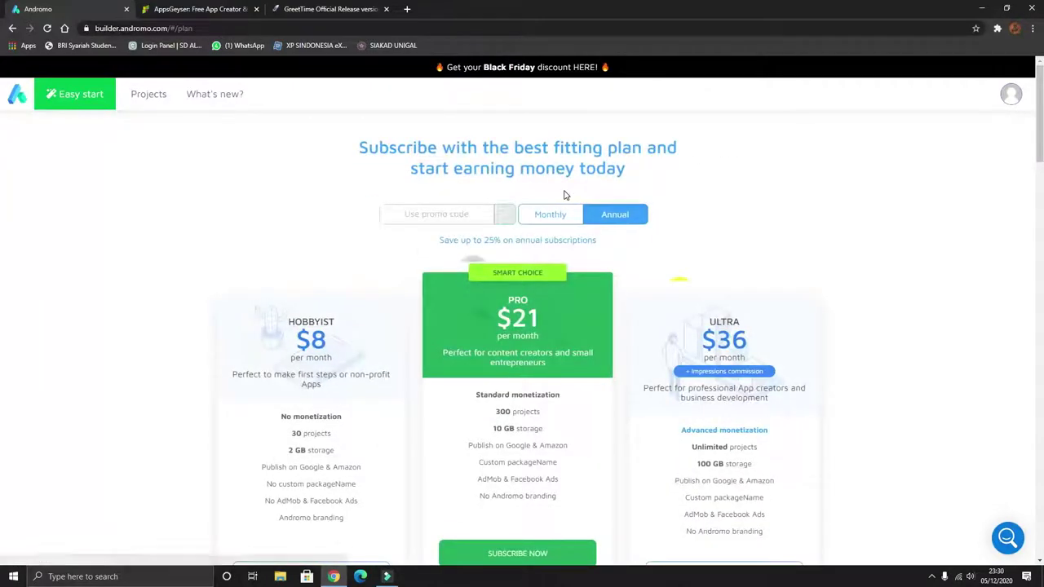
pyautogui.scroll(-2, 564, 194)
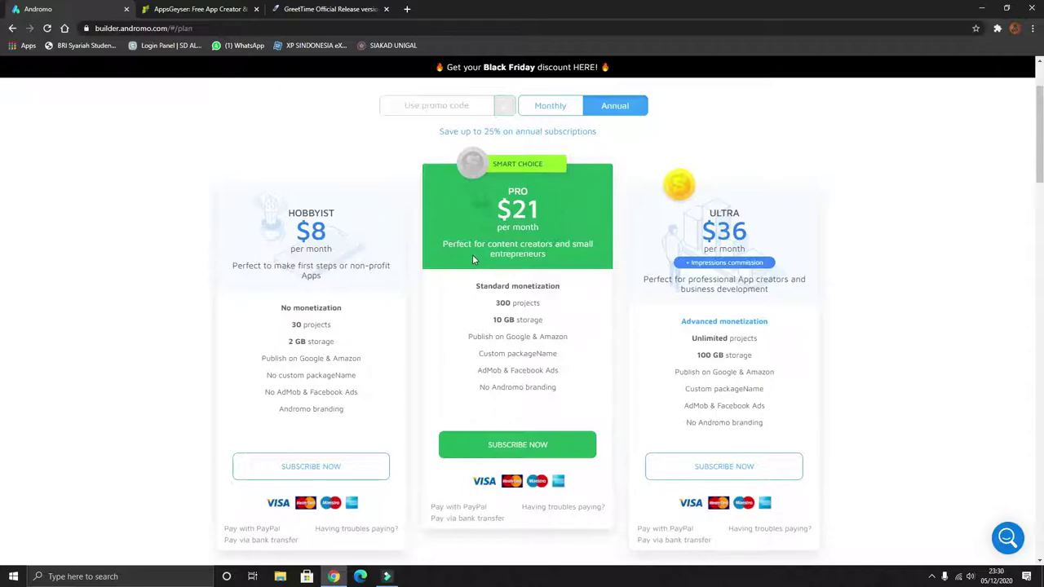
pyautogui.scroll(2, 473, 259)
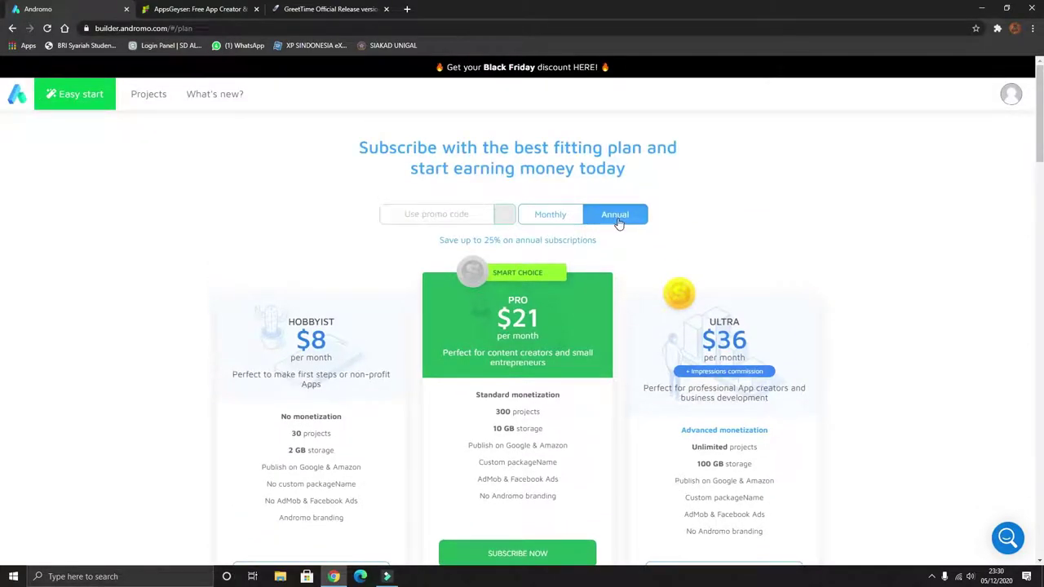
pyautogui.click(554, 219)
pyautogui.click(613, 220)
pyautogui.doubleClick(517, 322)
pyautogui.click(551, 214)
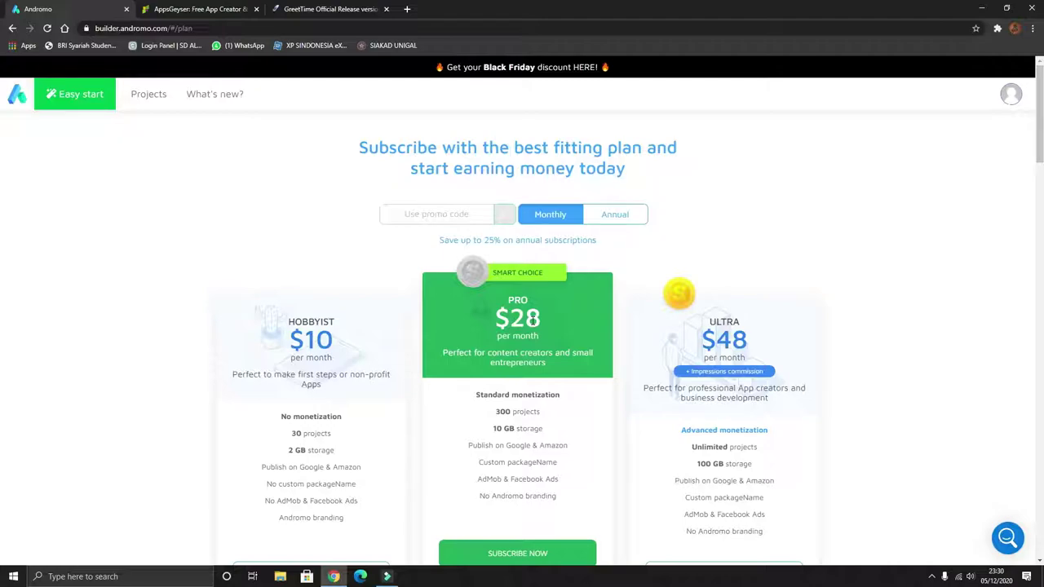
pyautogui.scroll(-3, 620, 277)
pyautogui.scroll(2, 571, 309)
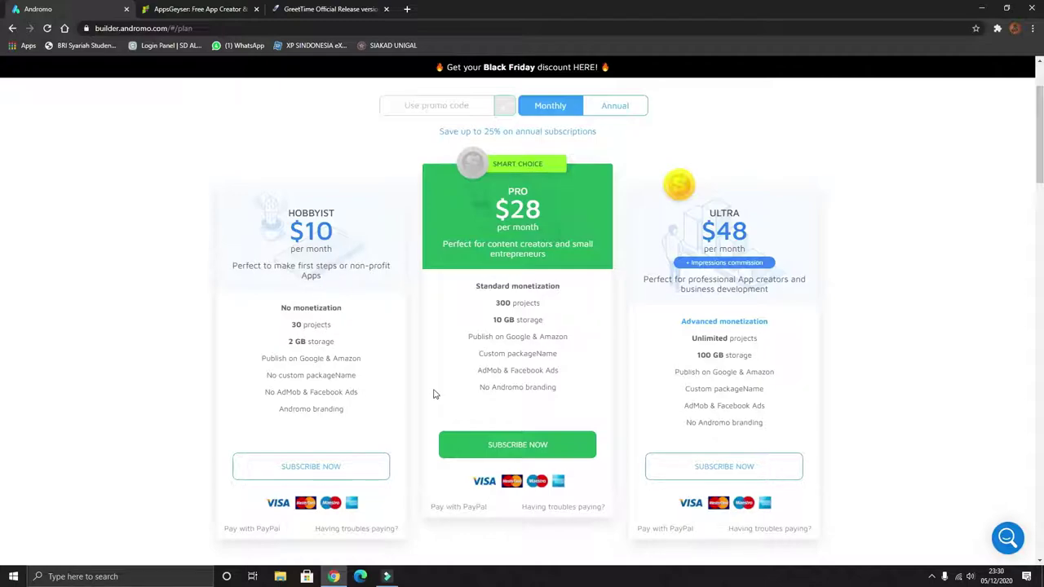
# Examine the Hobbyist plan's monetization, project, storage, package name, advertising and branding terms.
pyautogui.moveTo(280, 308); pyautogui.dragTo(357, 408)
pyautogui.click(331, 362)
pyautogui.moveTo(282, 308); pyautogui.dragTo(308, 333)
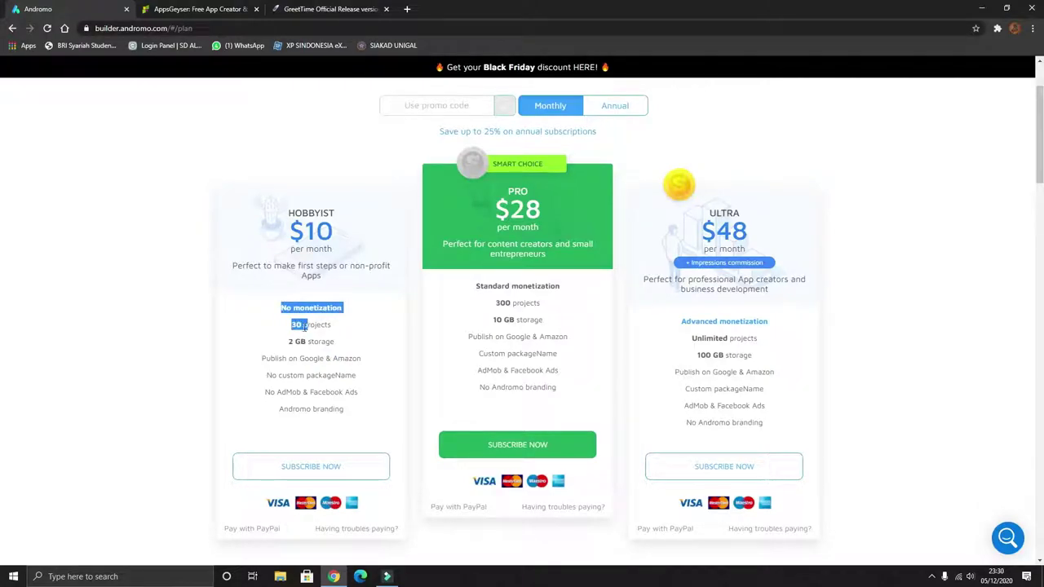
pyautogui.click(304, 327)
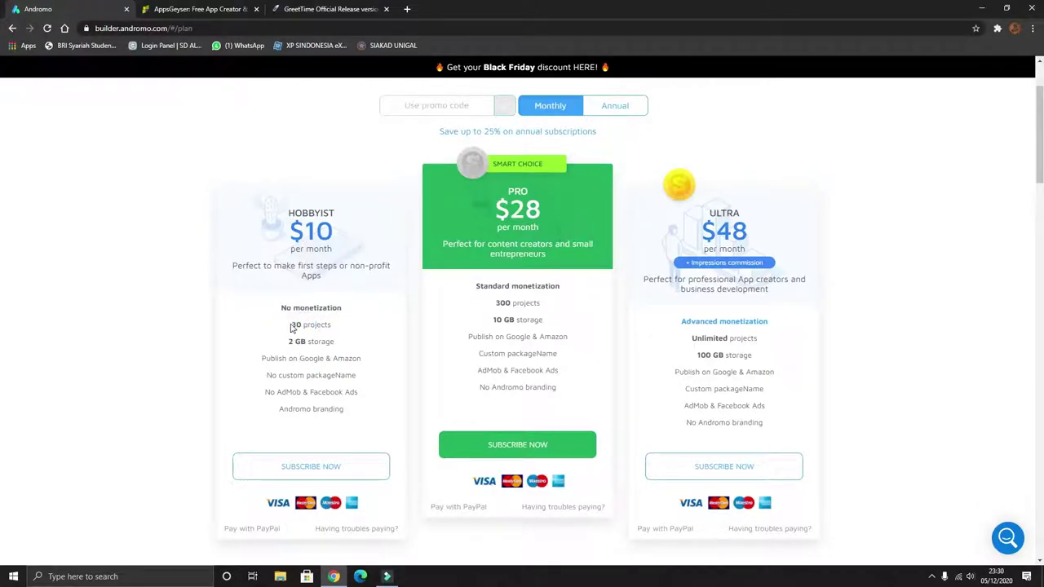
pyautogui.moveTo(280, 312); pyautogui.dragTo(346, 308)
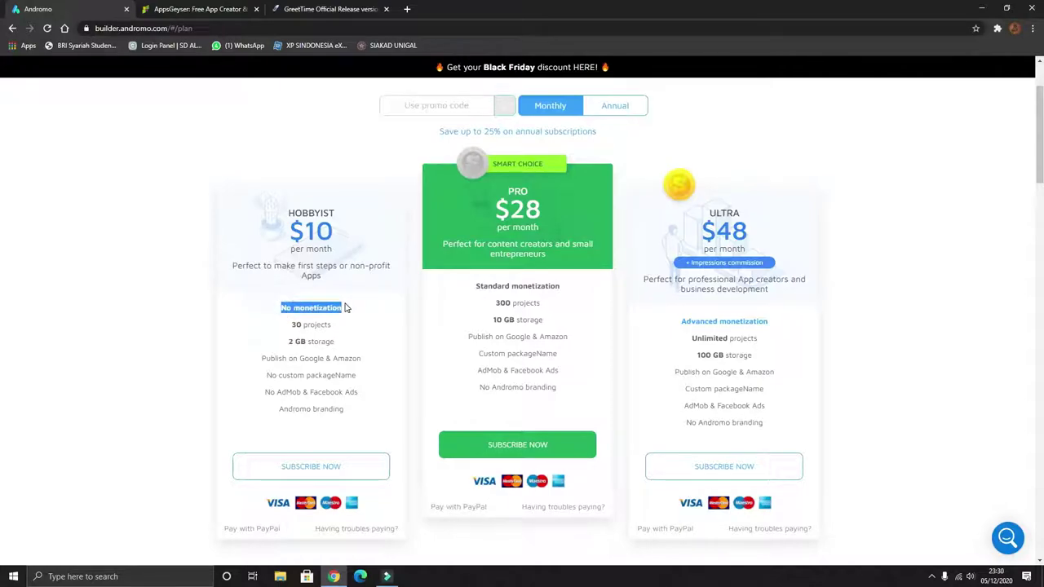
pyautogui.click(344, 308)
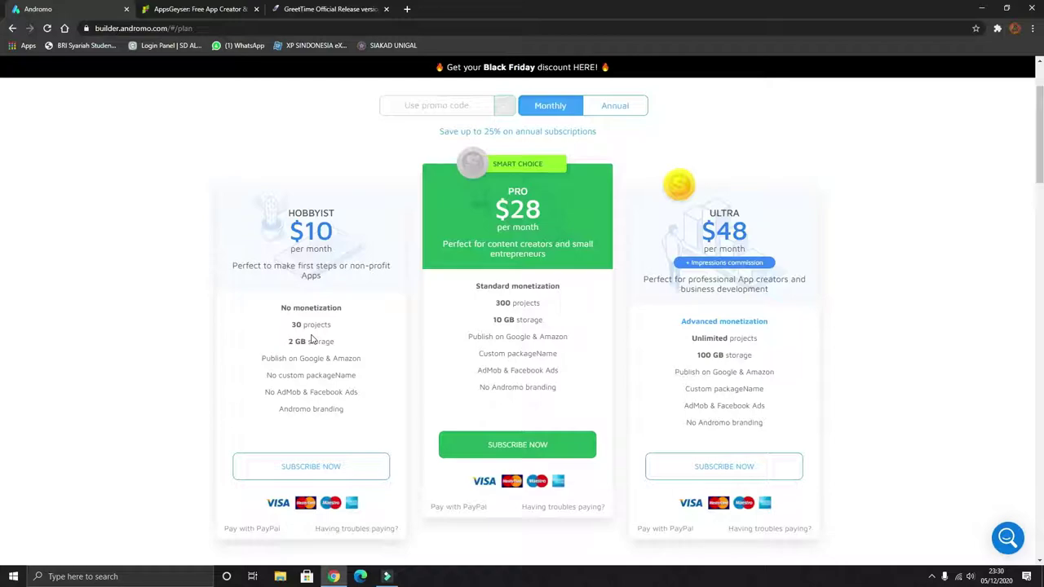
pyautogui.moveTo(291, 324); pyautogui.dragTo(335, 327)
pyautogui.click(333, 328)
pyautogui.moveTo(288, 340); pyautogui.dragTo(334, 341)
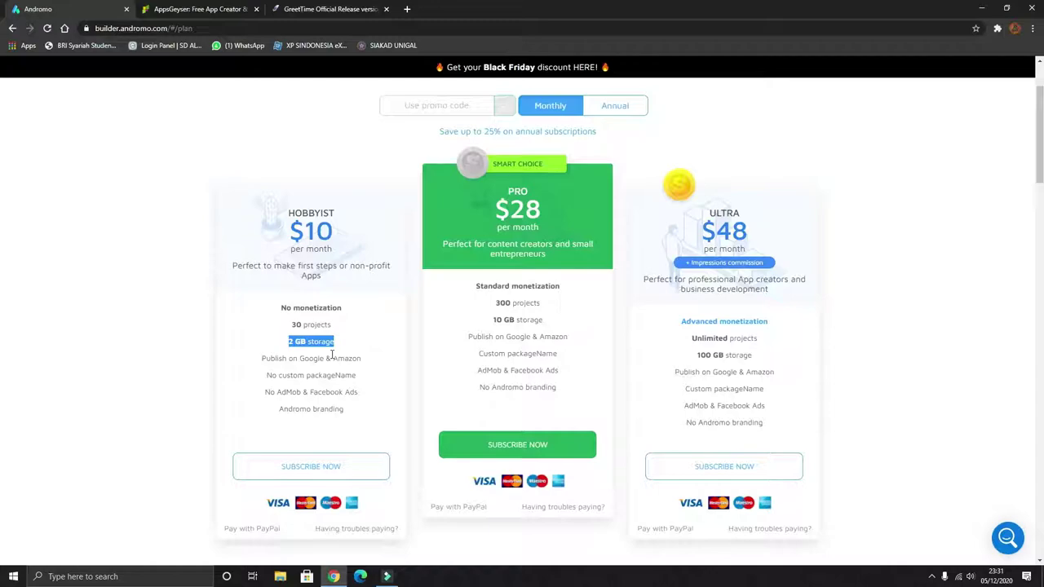
pyautogui.moveTo(269, 377); pyautogui.dragTo(344, 375)
pyautogui.moveTo(263, 394); pyautogui.dragTo(334, 391)
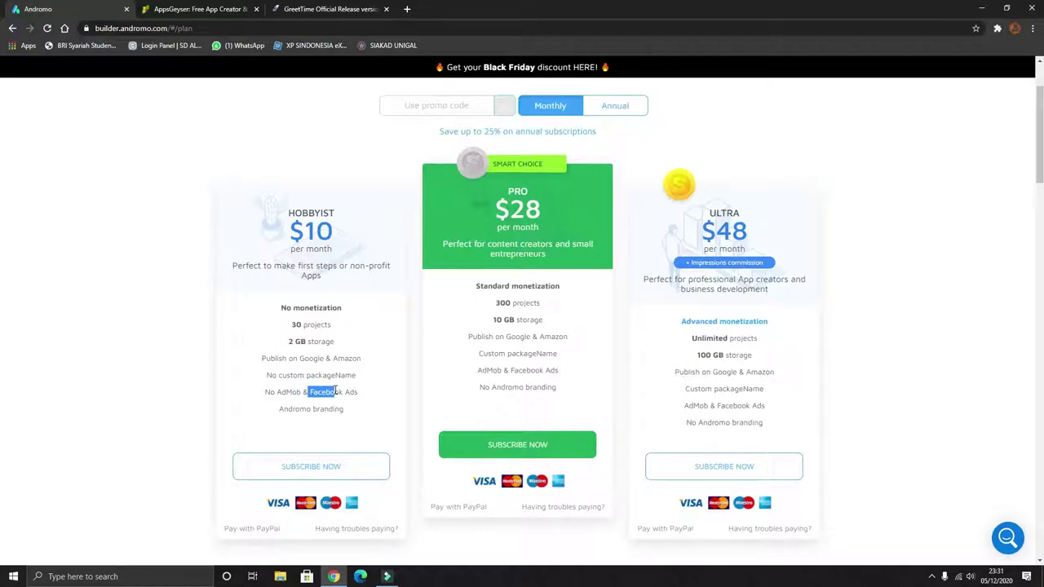
pyautogui.click(279, 409)
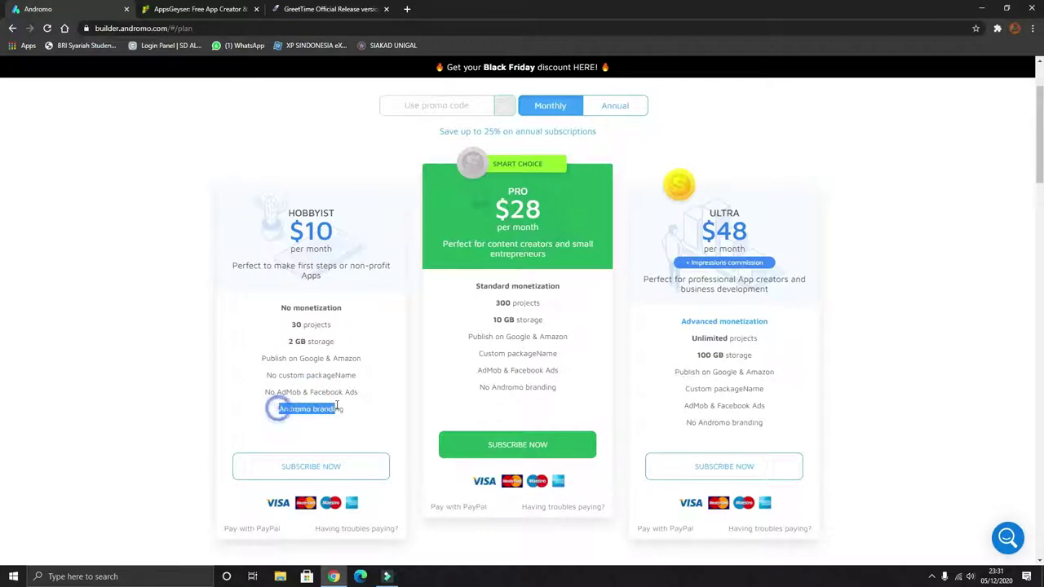
pyautogui.moveTo(351, 409)
pyautogui.mouseDown()
pyautogui.moveTo(277, 410)
pyautogui.moveTo(345, 414)
pyautogui.mouseUp()
pyautogui.click(276, 410)
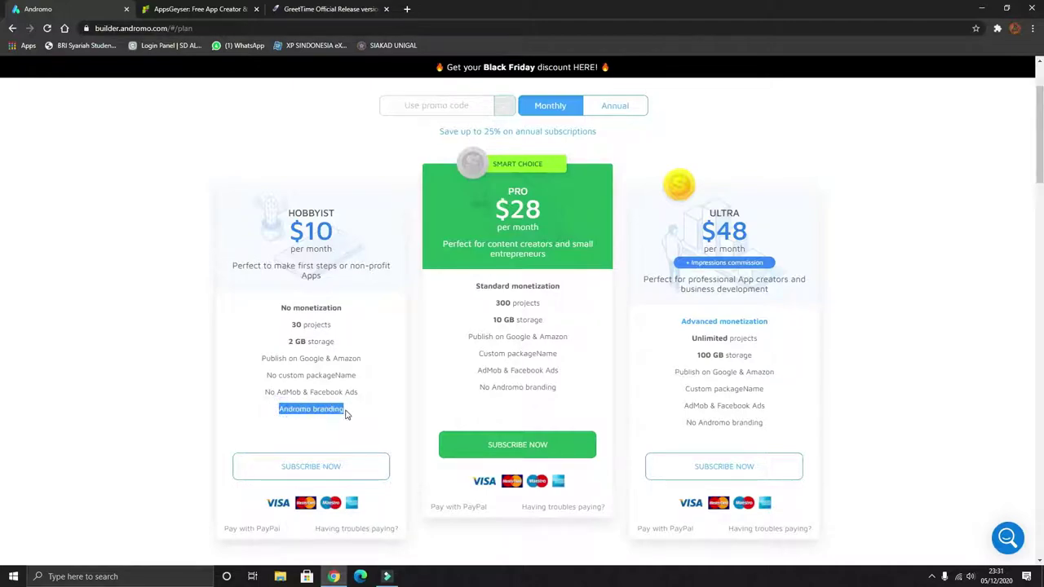
pyautogui.click(296, 208)
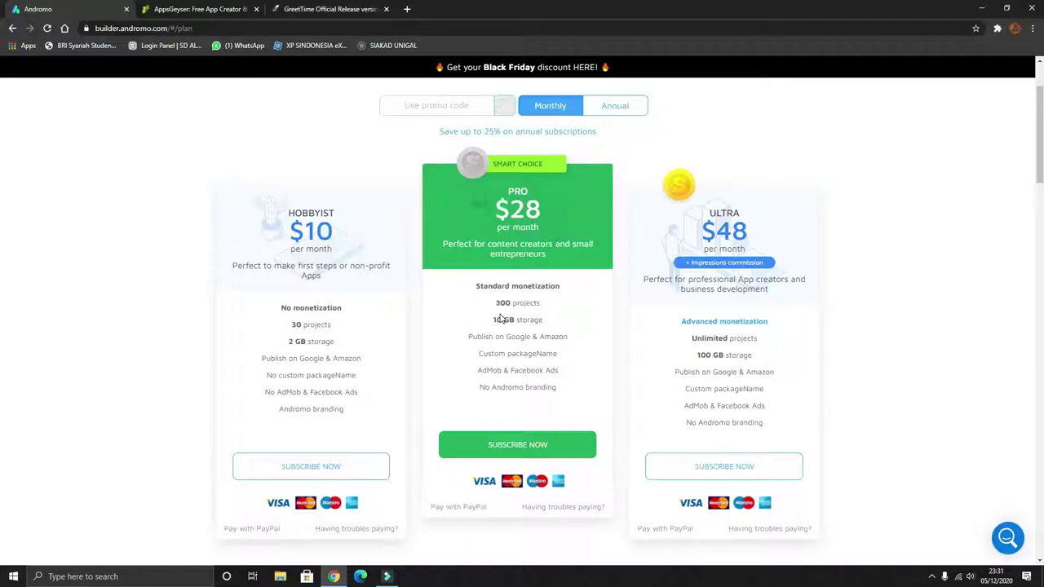
# Examine the Pro plan's monetization, advertising and branding terms and the Ultra plan's project limit.
pyautogui.moveTo(477, 287); pyautogui.dragTo(549, 287)
pyautogui.click(499, 386)
pyautogui.moveTo(470, 393); pyautogui.dragTo(560, 392)
pyautogui.click(560, 390)
pyautogui.moveTo(479, 370); pyautogui.dragTo(558, 369)
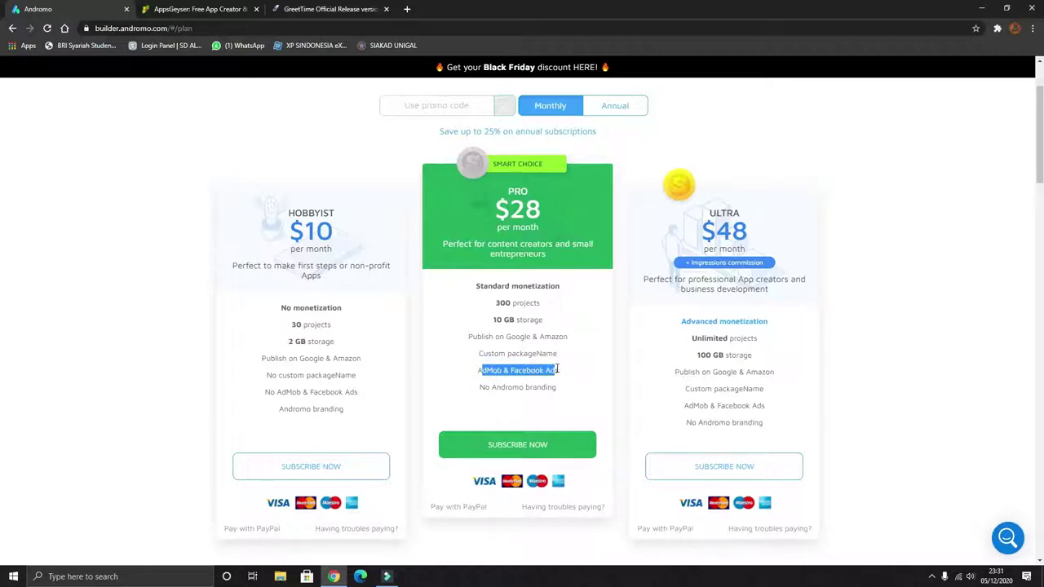
pyautogui.click(557, 351)
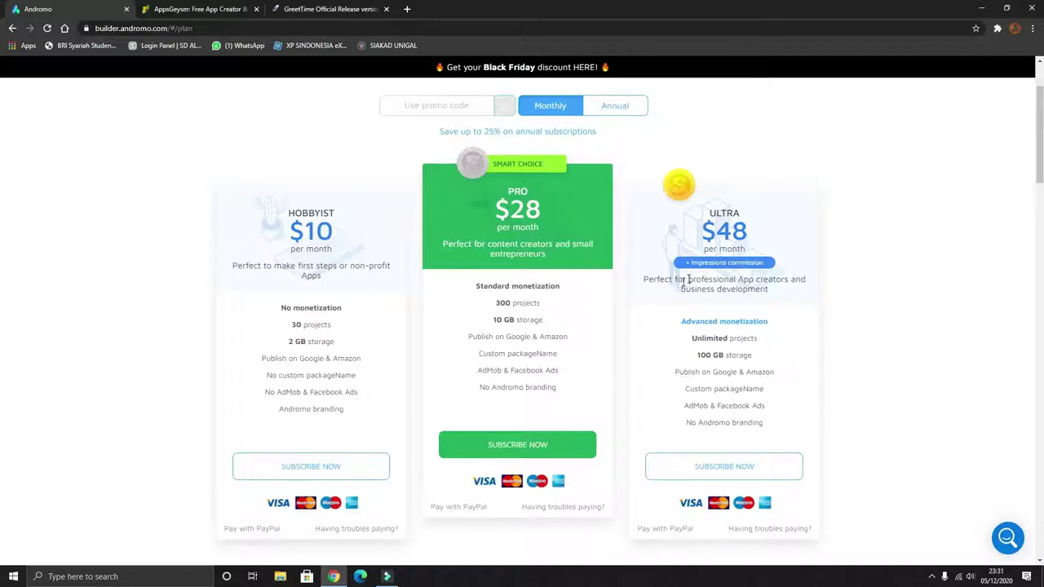
pyautogui.moveTo(729, 336); pyautogui.dragTo(693, 338)
pyautogui.click(716, 351)
pyautogui.scroll(2, 734, 353)
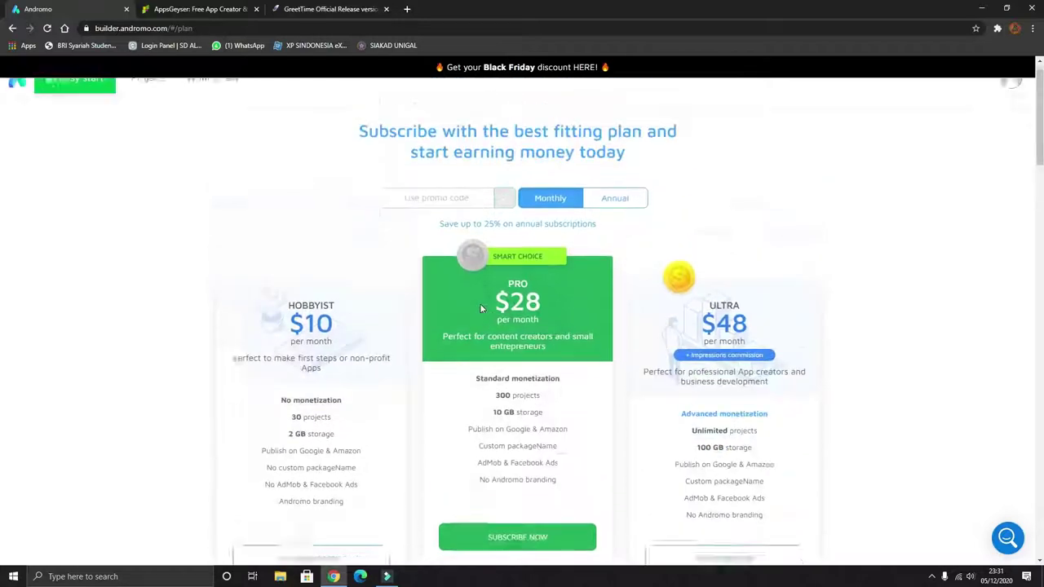
# Return to the Blank project and open its activities overview.
pyautogui.click(13, 28)
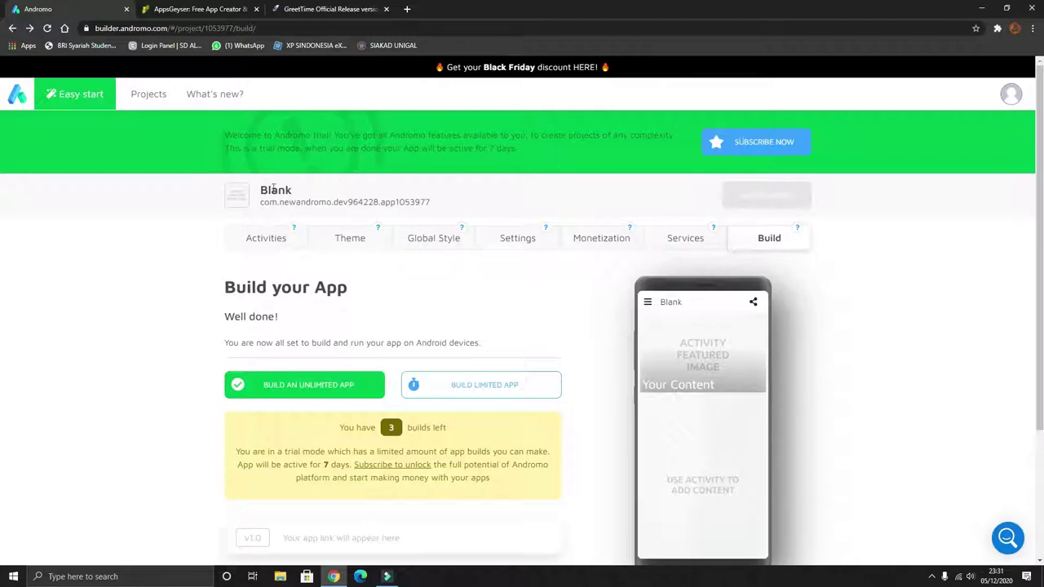
pyautogui.click(275, 252)
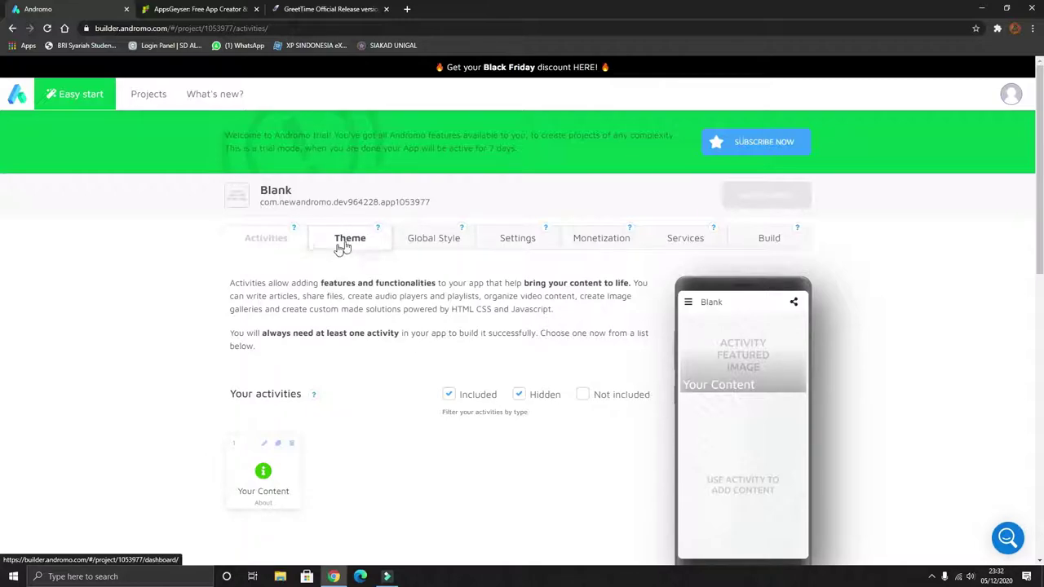
# Delete the "Your Content" activity from the Blank project and confirm the deletion.
pyautogui.scroll(-2, 334, 261)
pyautogui.scroll(-1, 330, 274)
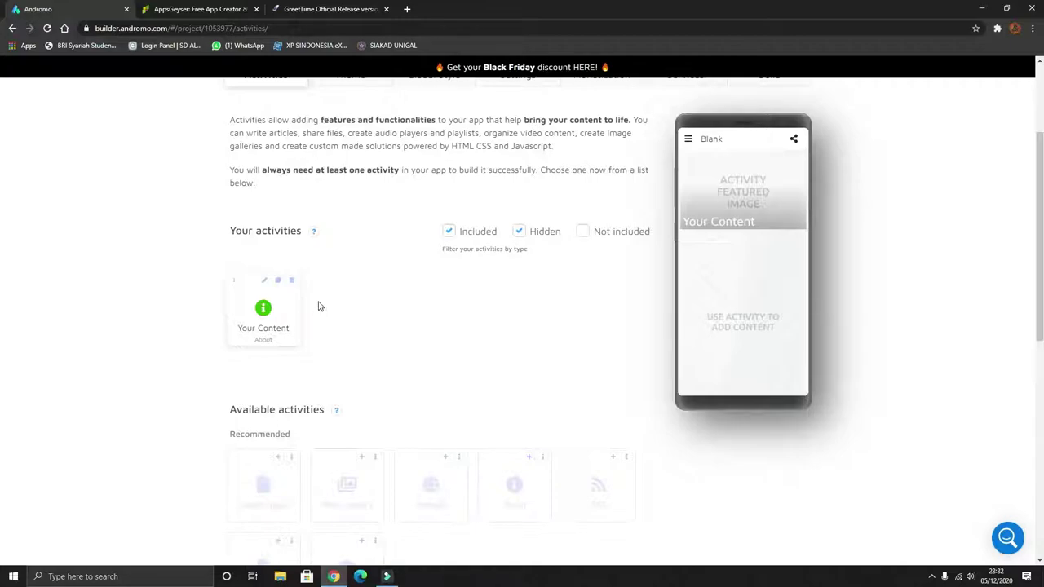
pyautogui.click(293, 281)
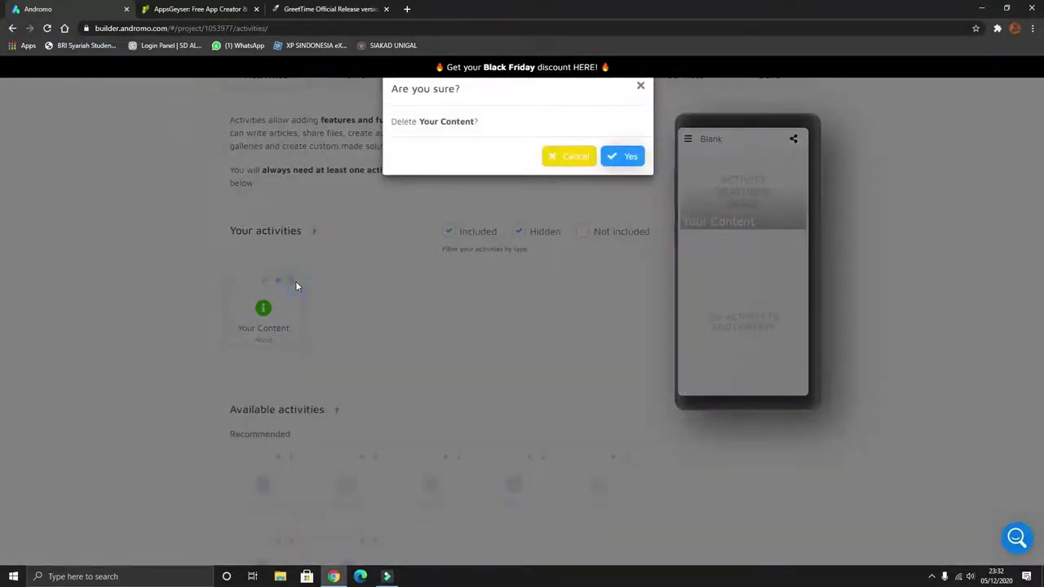
pyautogui.click(626, 156)
# Add an Audio player activity from the Sounds group and name it "Coverku", leaving its subtitle and description empty.
pyautogui.scroll(-5, 277, 273)
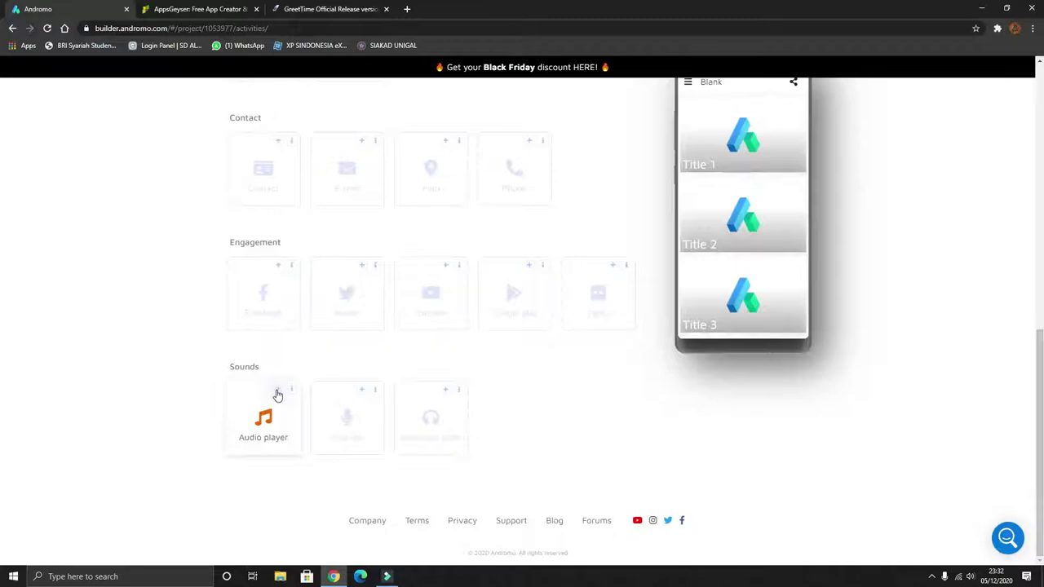
pyautogui.click(277, 395)
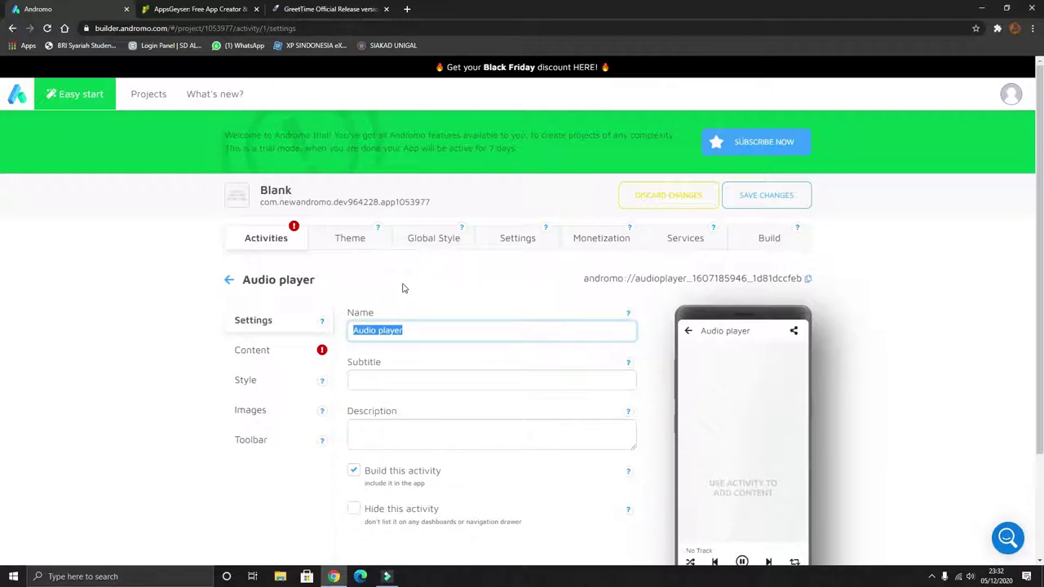
pyautogui.scroll(-2, 433, 291)
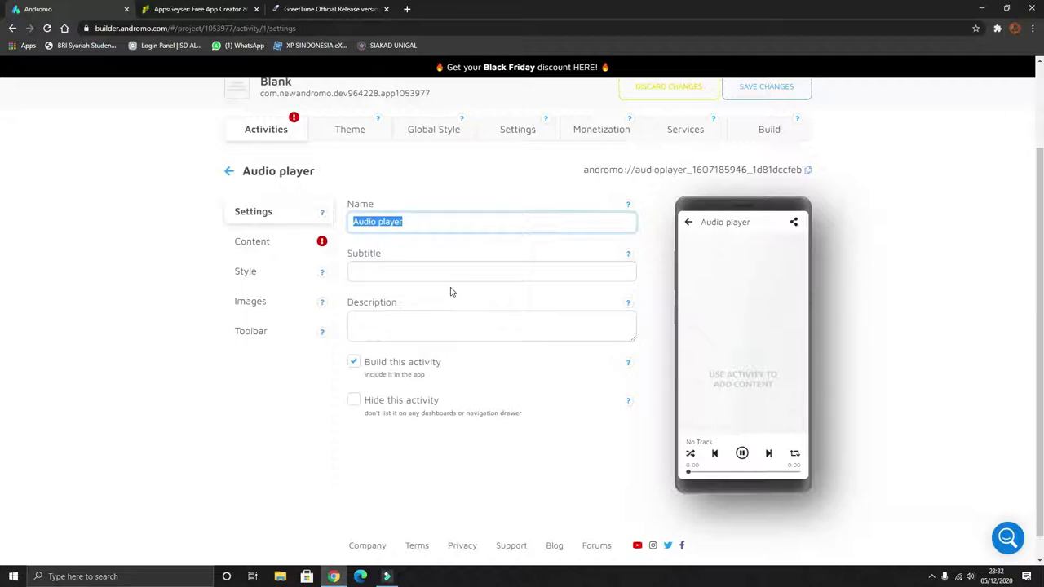
pyautogui.scroll(1, 456, 291)
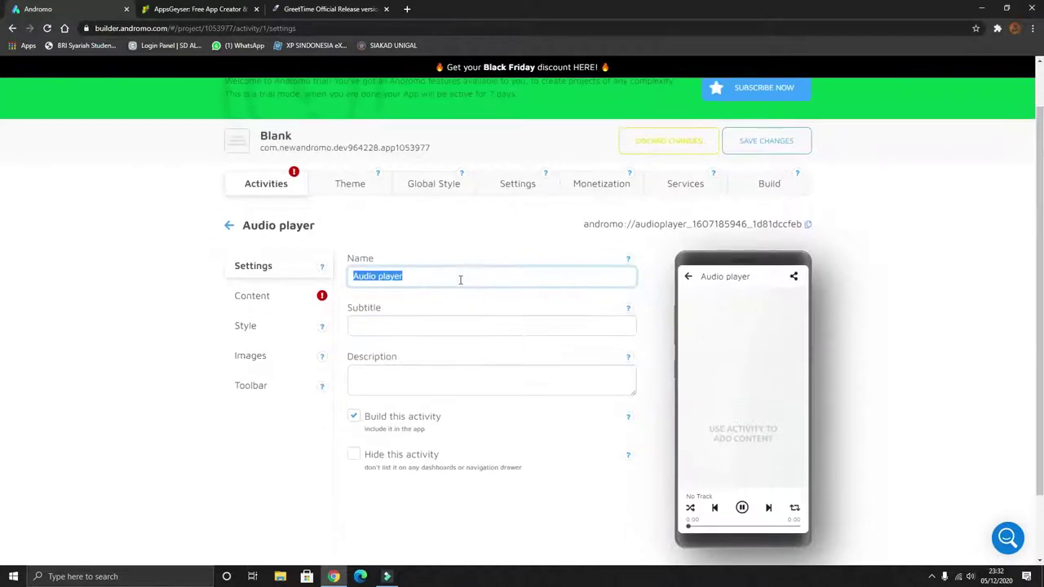
pyautogui.click(437, 278)
pyautogui.tripleClick(437, 278)
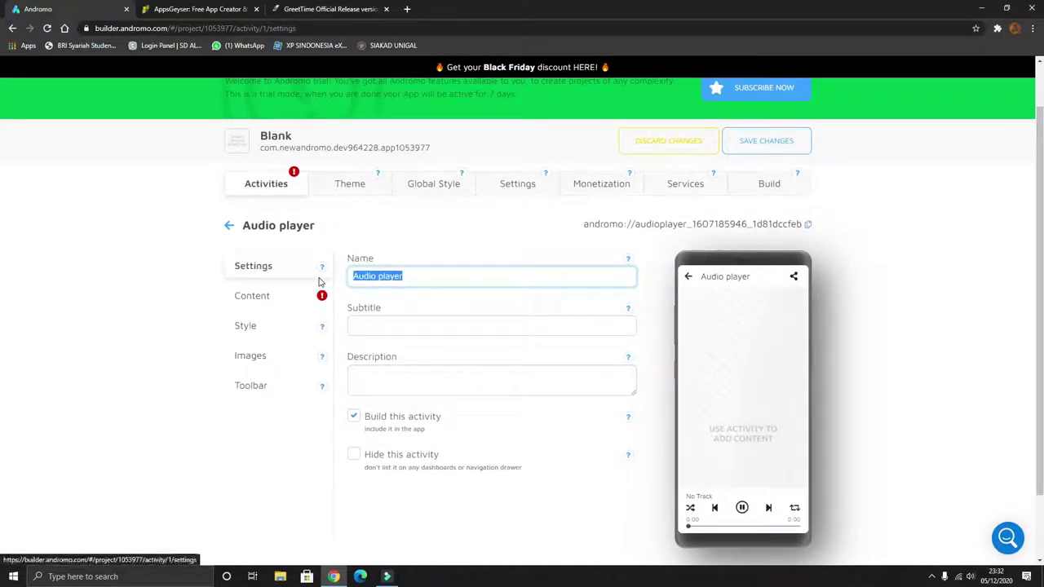
pyautogui.write('Coverku')
pyautogui.click(459, 214)
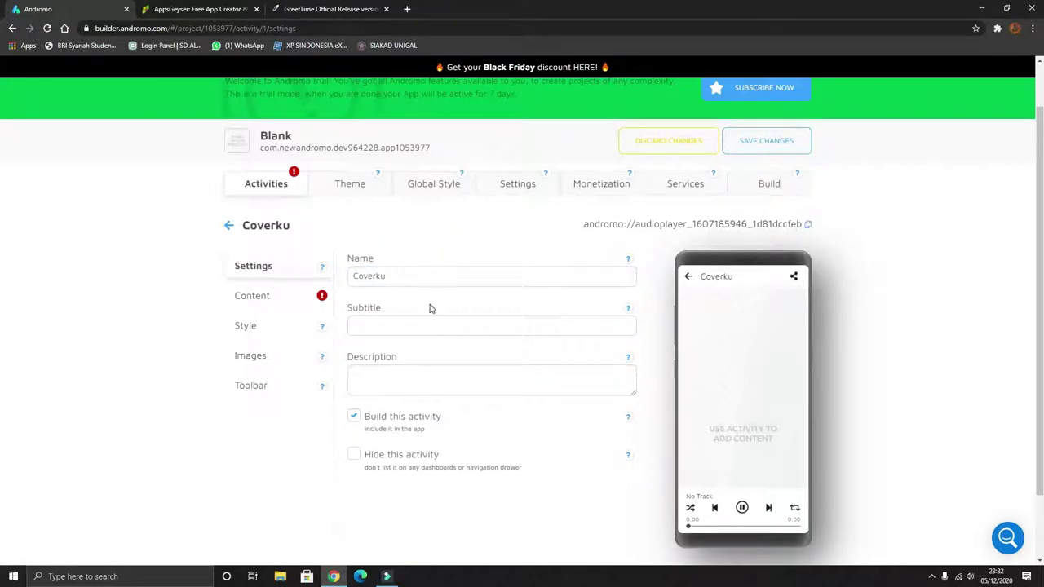
pyautogui.click(395, 320)
pyautogui.click(410, 382)
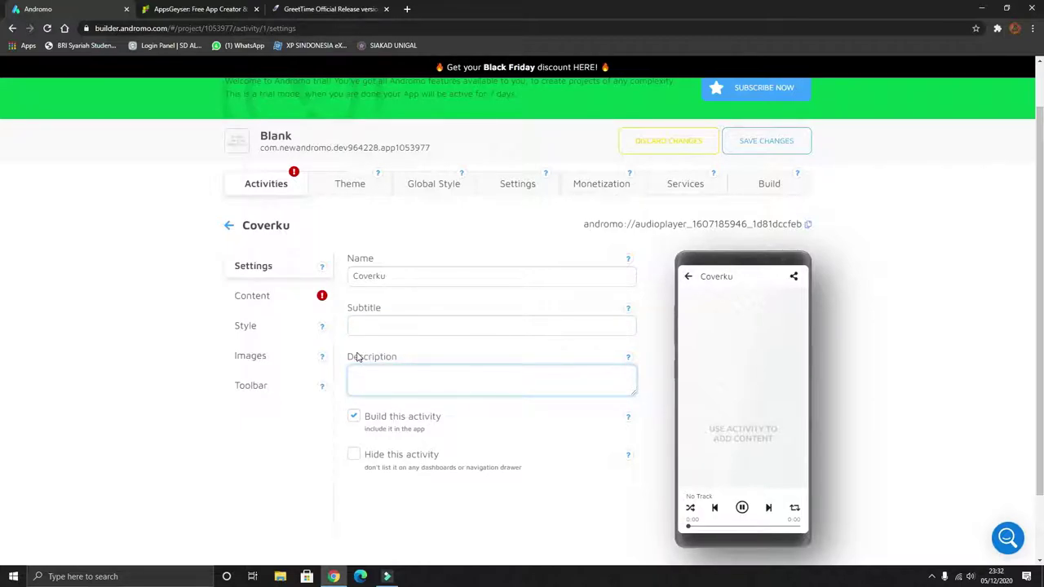
# Start a new audio track in the Coverku activity's content and title it "Laguku - Cover".
pyautogui.click(279, 301)
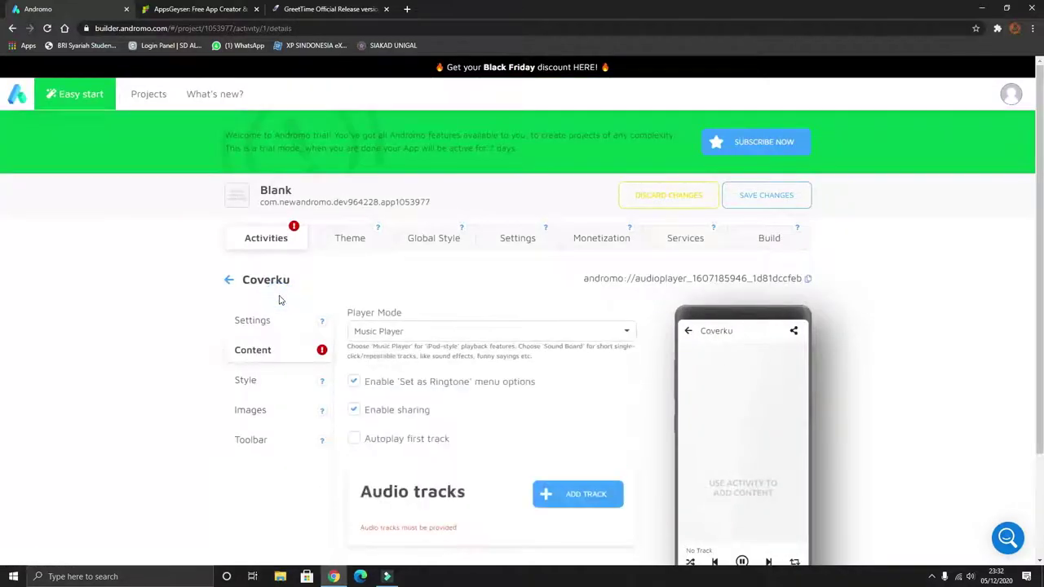
pyautogui.scroll(-2, 389, 315)
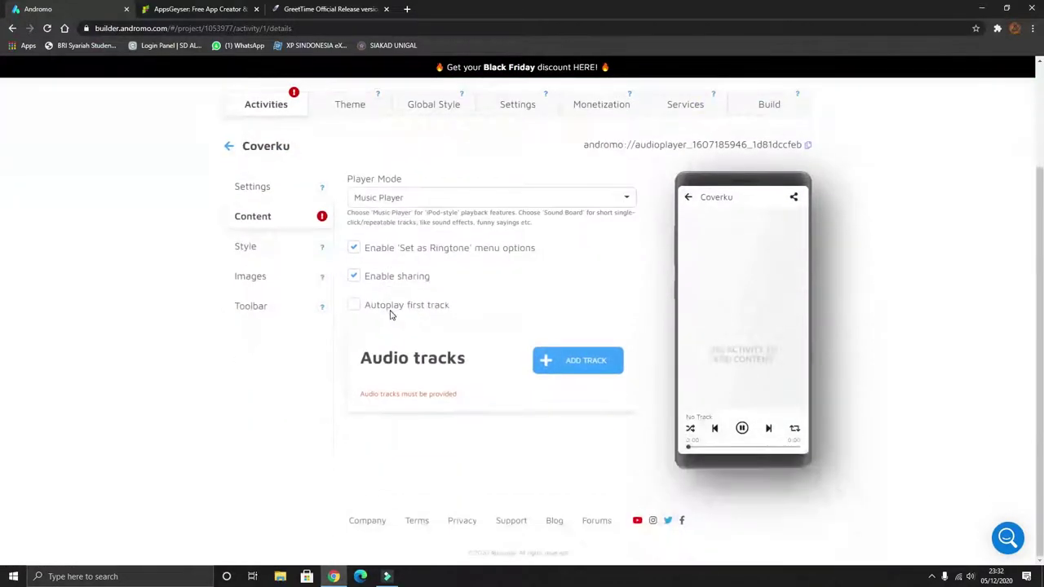
pyautogui.click(578, 373)
pyautogui.scroll(-1, 505, 367)
pyautogui.scroll(-2, 505, 367)
pyautogui.click(444, 277)
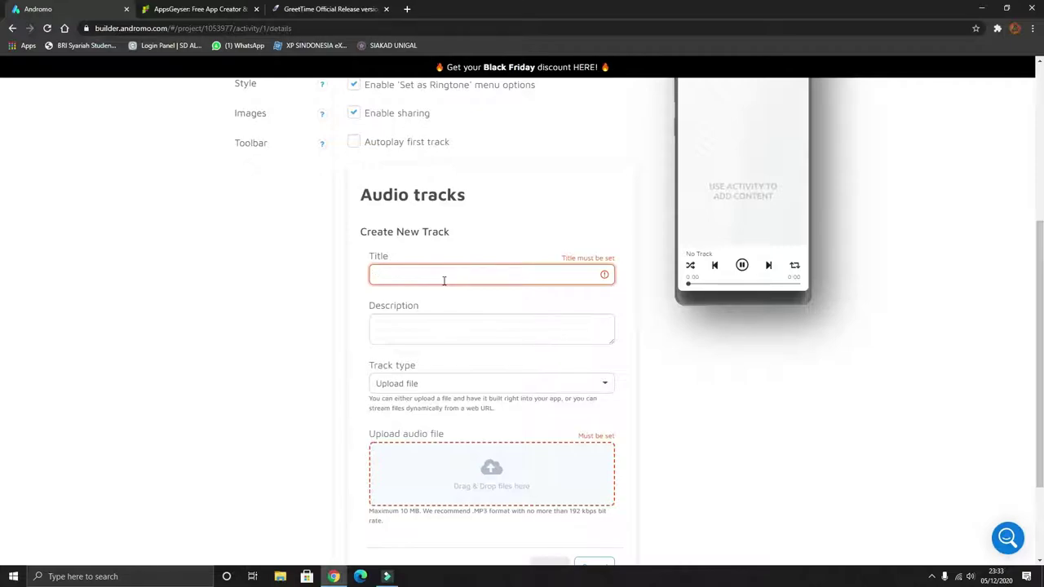
pyautogui.write('Laguku - Cover')
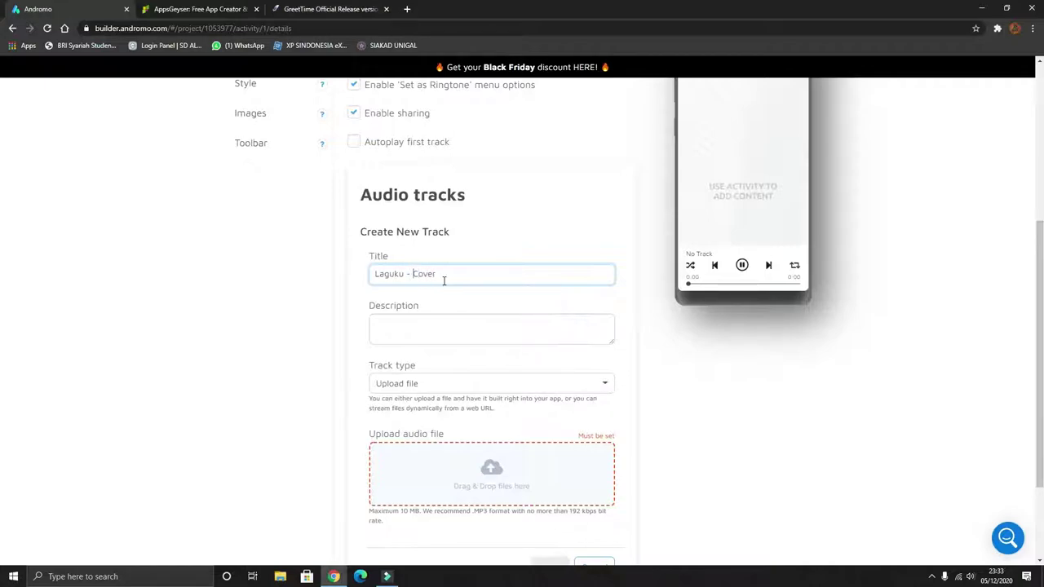
# Upload the audio file Chours1_Audition from the Music folder for the new track and create the track.
pyautogui.scroll(-3, 444, 280)
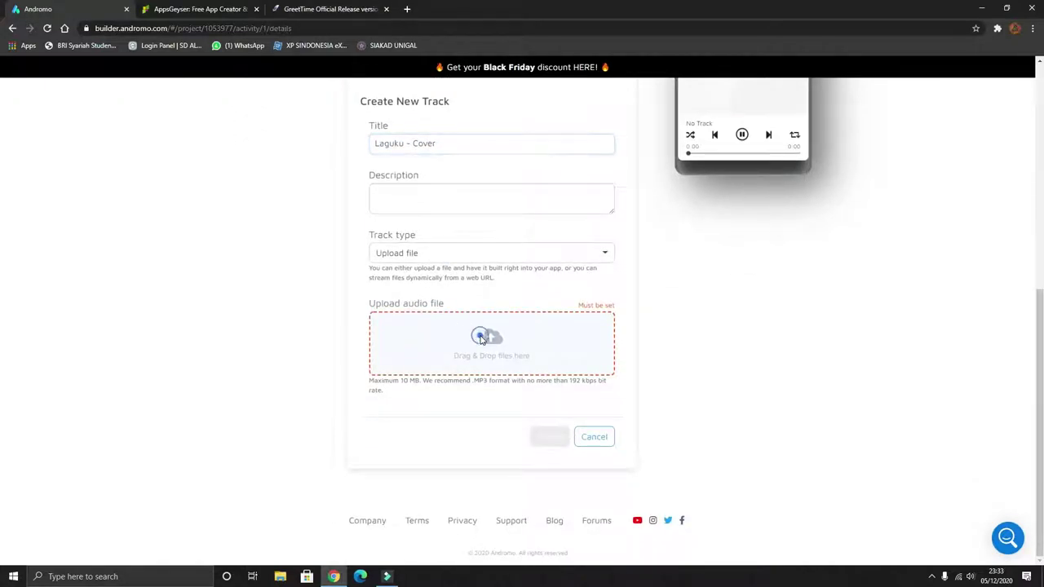
pyautogui.click(481, 340)
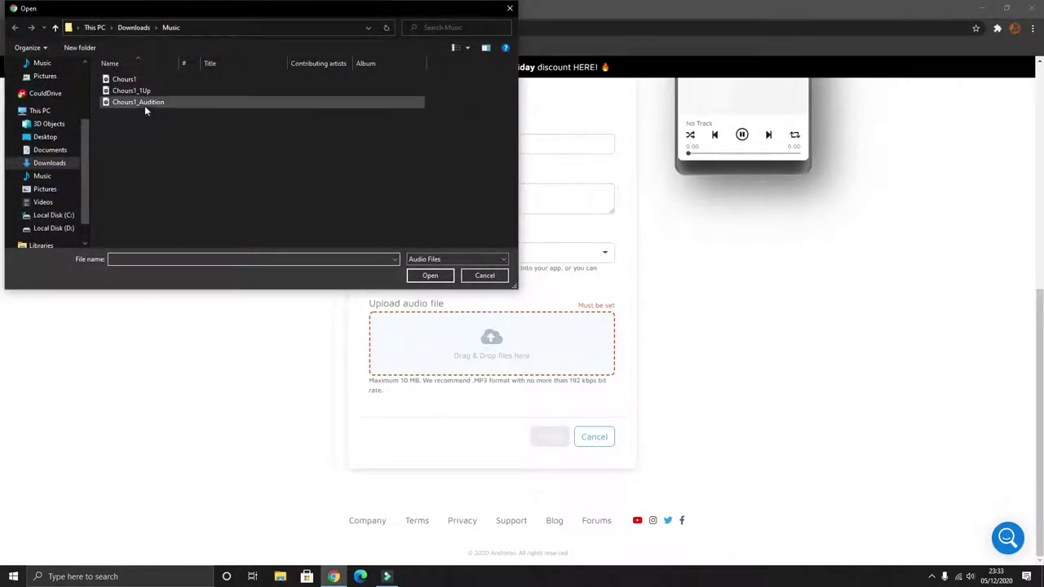
pyautogui.doubleClick(145, 107)
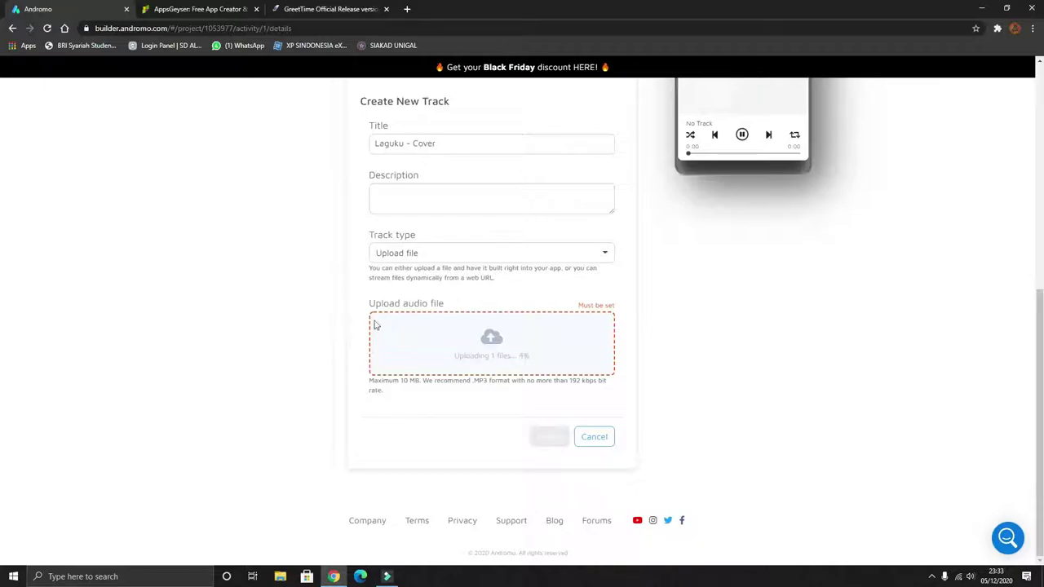
pyautogui.scroll(1, 383, 318)
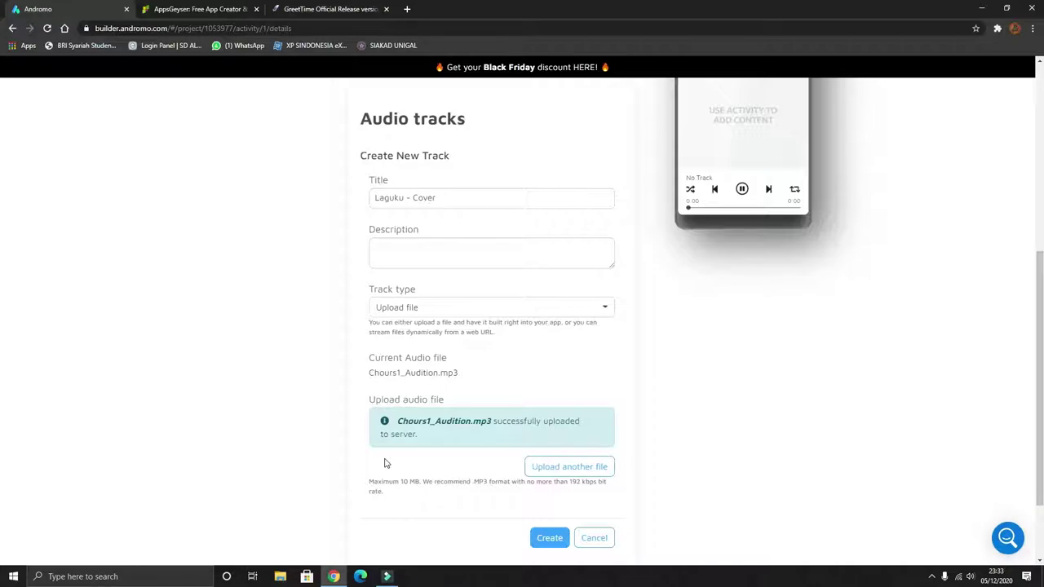
pyautogui.scroll(1, 409, 420)
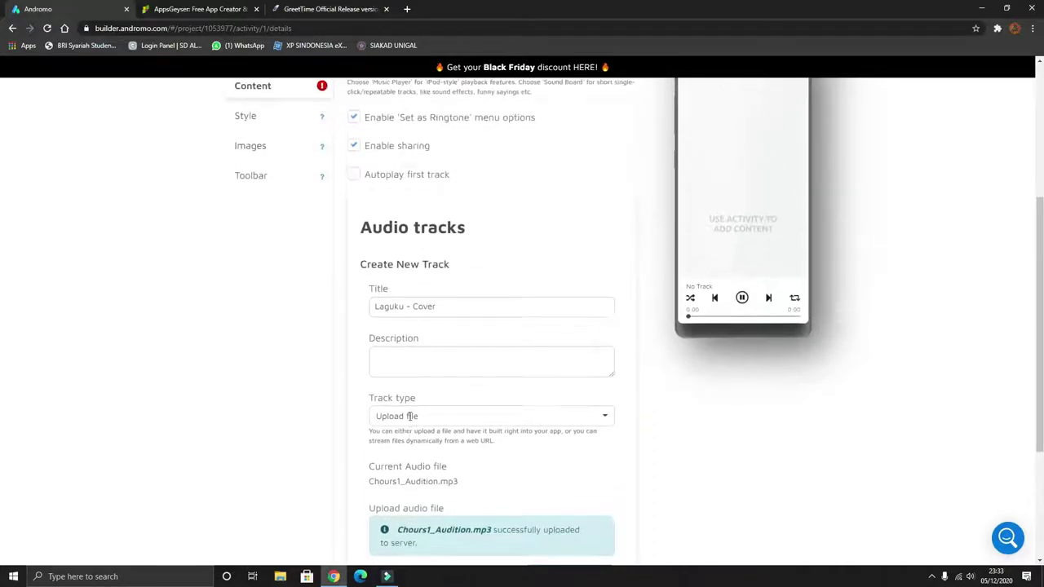
pyautogui.scroll(-1, 407, 419)
pyautogui.scroll(-1, 432, 415)
pyautogui.scroll(-1, 455, 410)
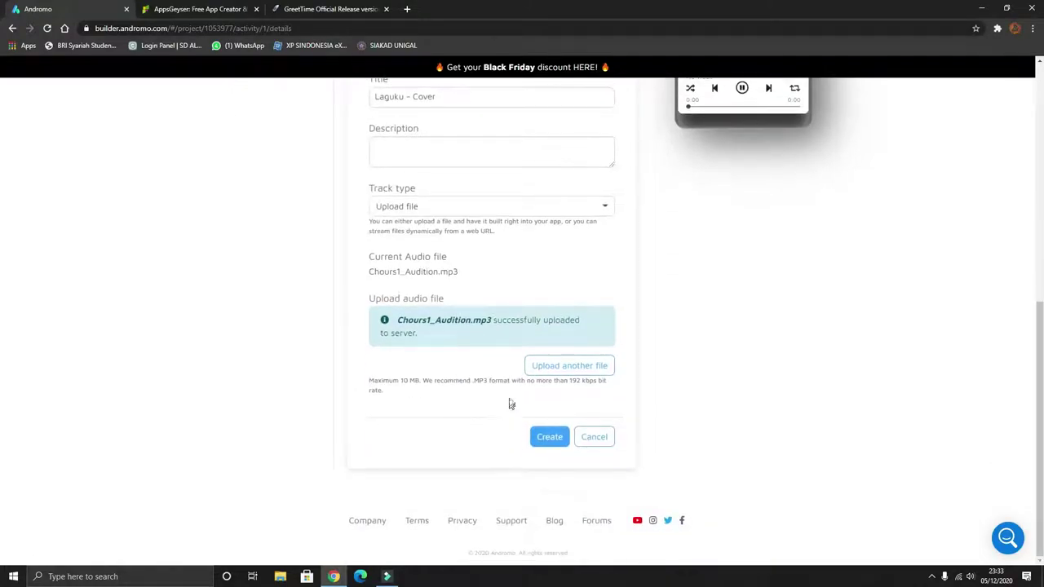
pyautogui.click(550, 438)
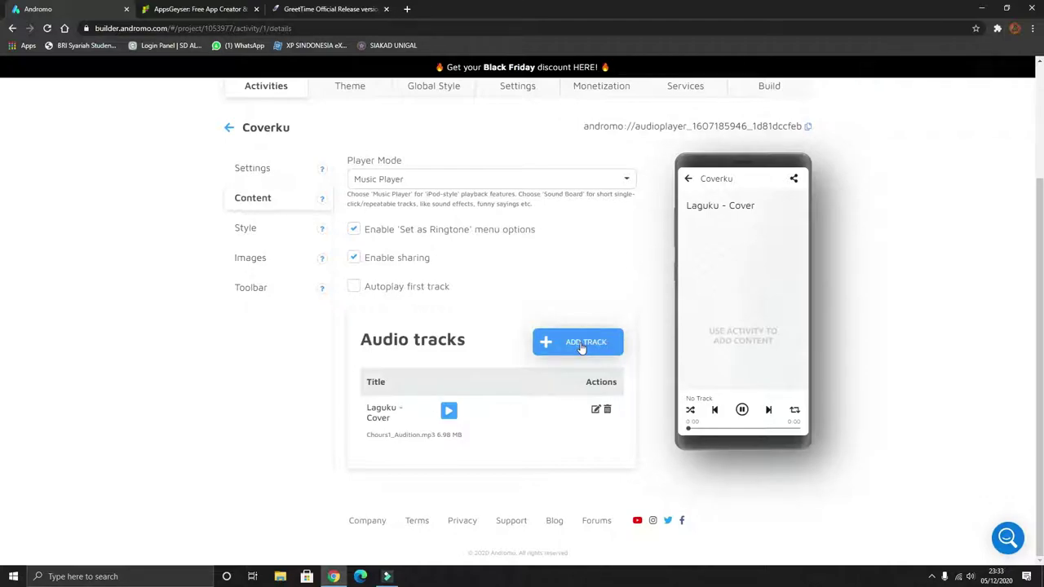
# Review the Coverku activity's name setting and its audio player content, including the track list.
pyautogui.scroll(2, 522, 327)
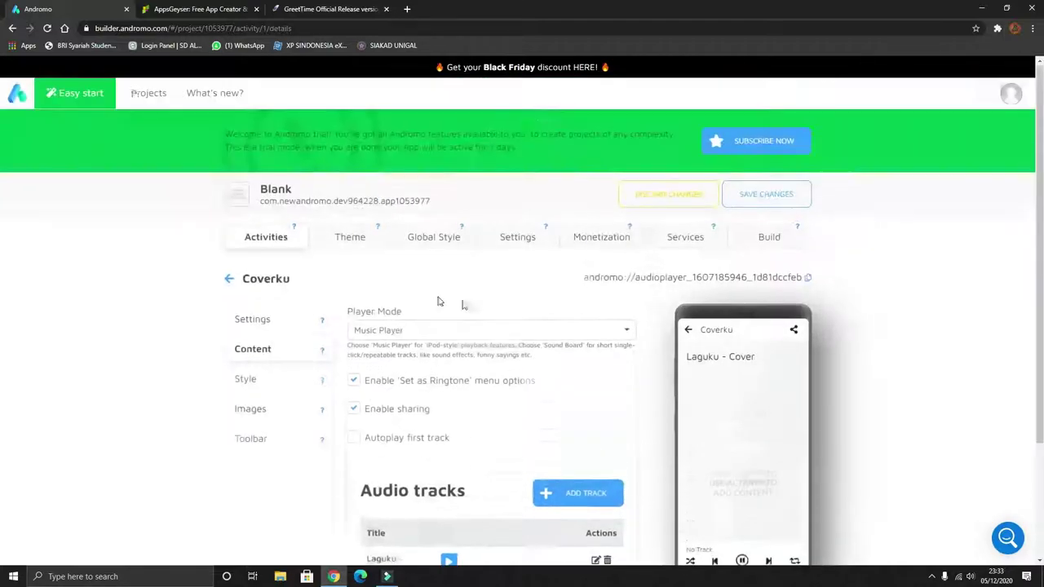
pyautogui.click(286, 326)
pyautogui.moveTo(406, 329); pyautogui.dragTo(342, 335)
pyautogui.click(406, 329)
pyautogui.doubleClick(389, 329)
pyautogui.click(394, 329)
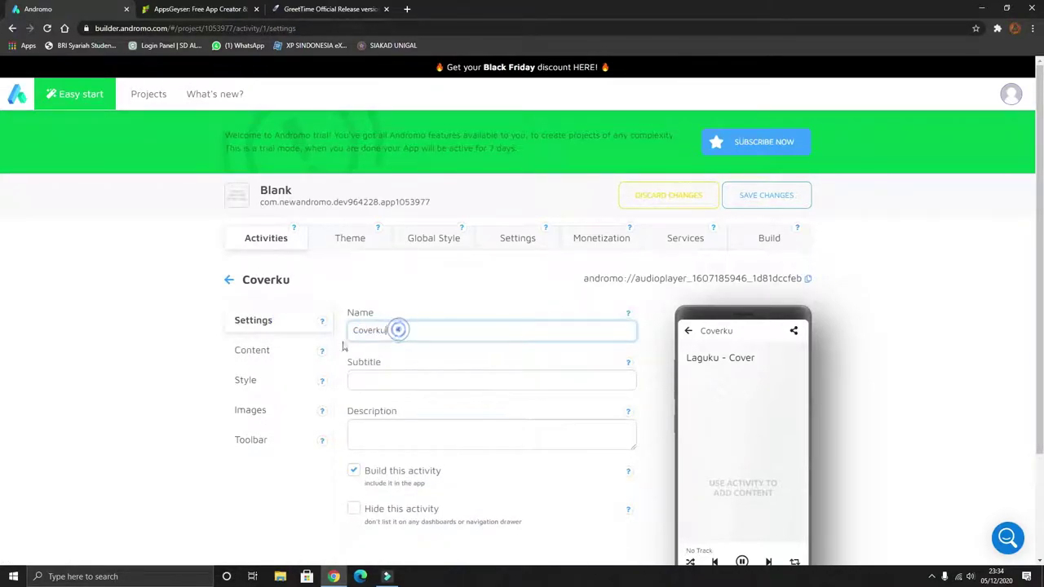
pyautogui.click(284, 353)
pyautogui.scroll(-2, 401, 380)
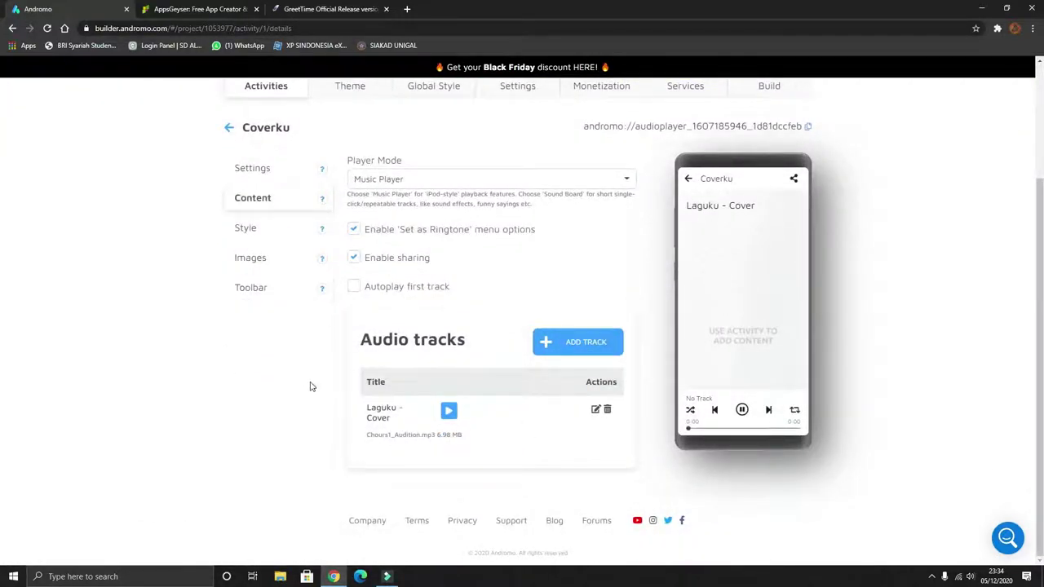
pyautogui.scroll(1, 277, 367)
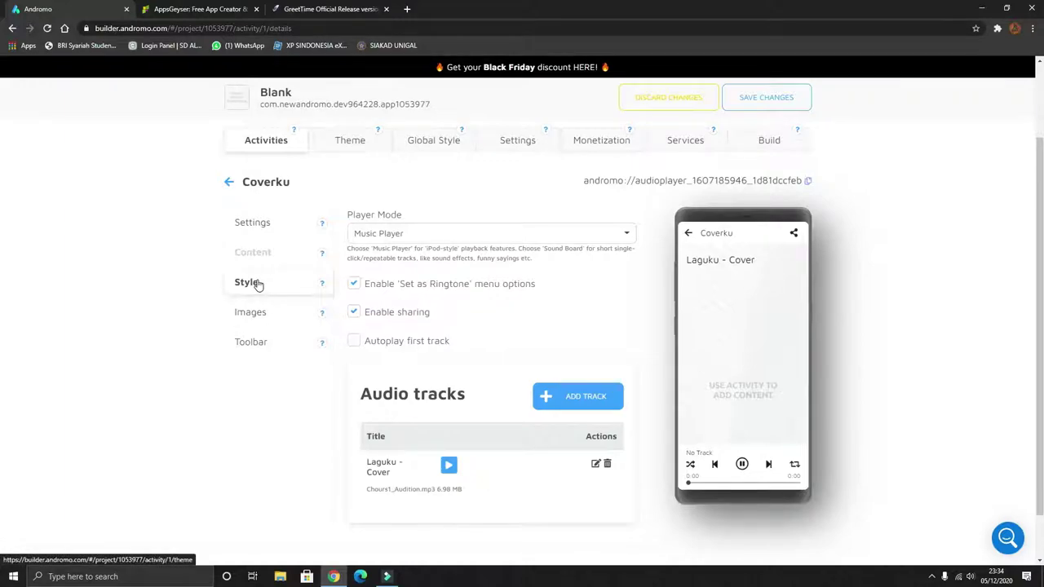
# Look through the Coverku activity's style, image and toolbar settings and browse the available drawer icons, keeping Audiotrack.
pyautogui.click(258, 283)
pyautogui.click(264, 410)
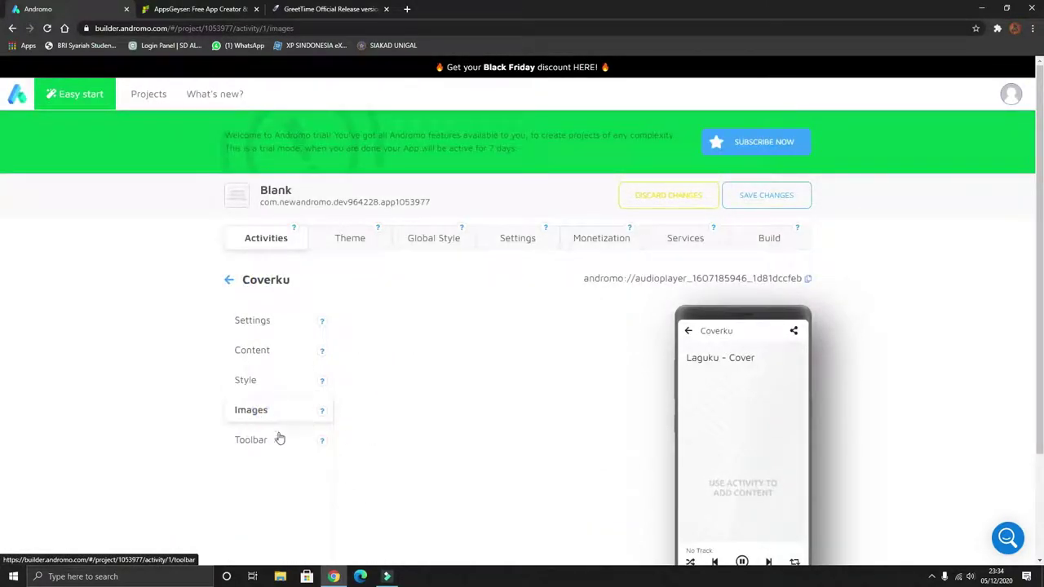
pyautogui.click(280, 440)
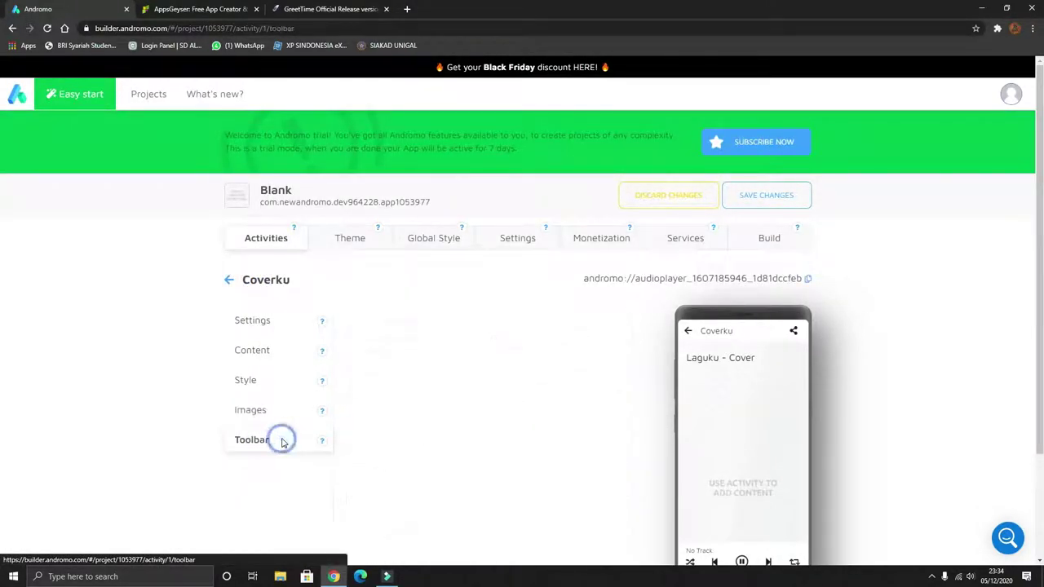
pyautogui.click(268, 412)
pyautogui.scroll(-2, 291, 426)
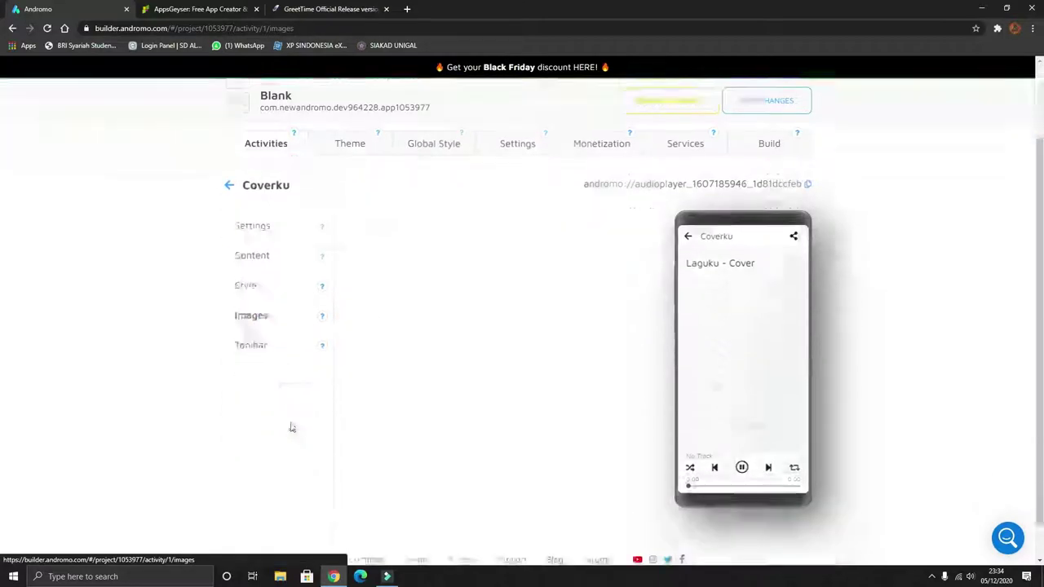
pyautogui.click(396, 405)
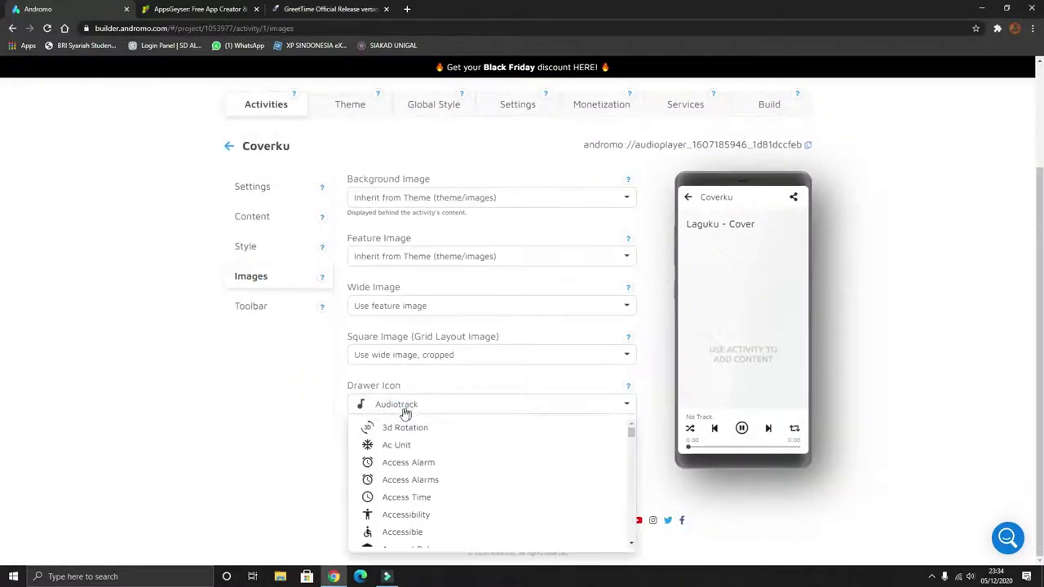
pyautogui.scroll(-15, 399, 477)
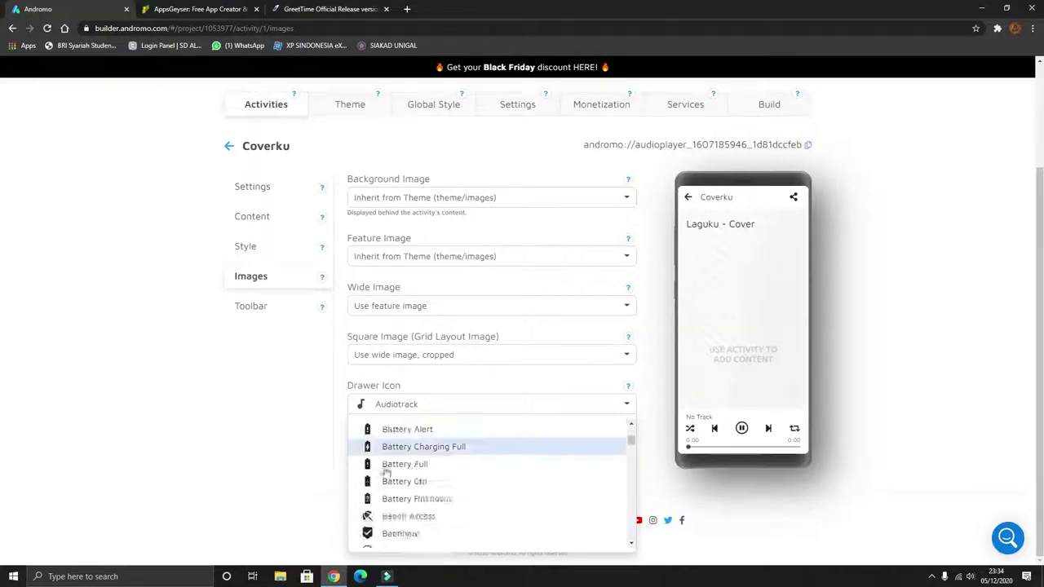
pyautogui.scroll(4, 377, 481)
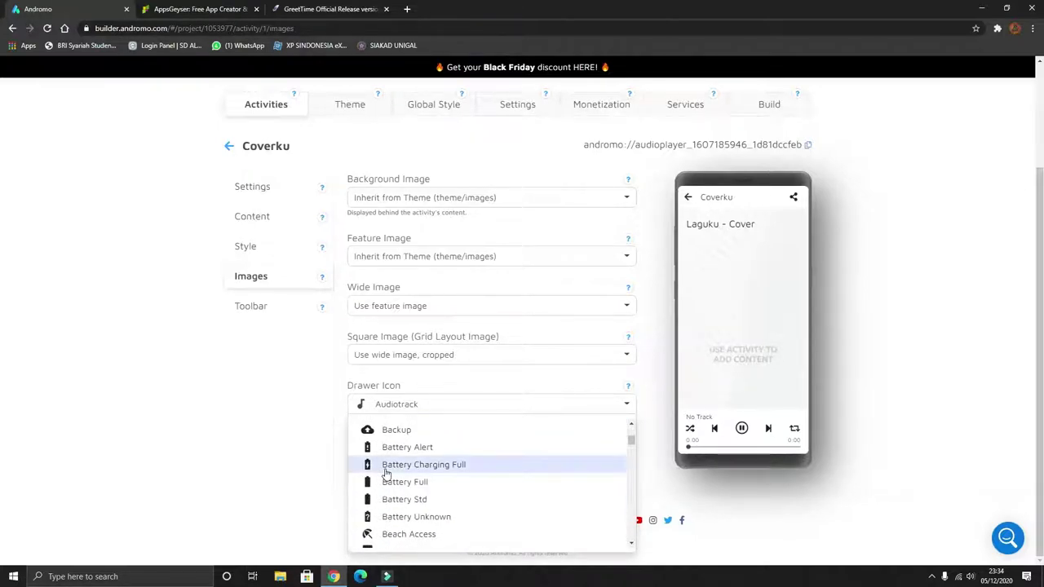
pyautogui.scroll(2, 387, 473)
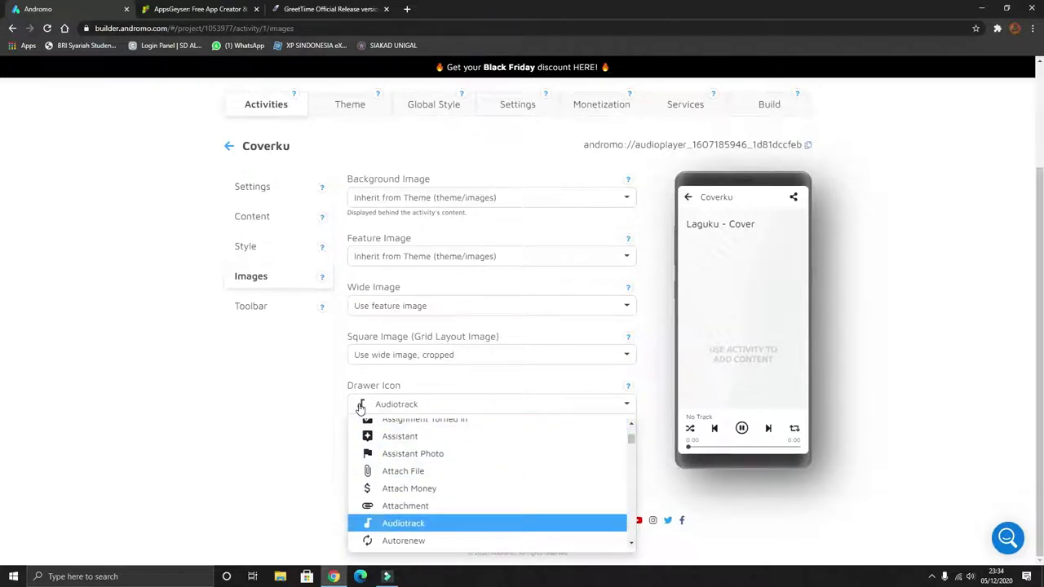
pyautogui.click(307, 410)
pyautogui.scroll(2, 387, 404)
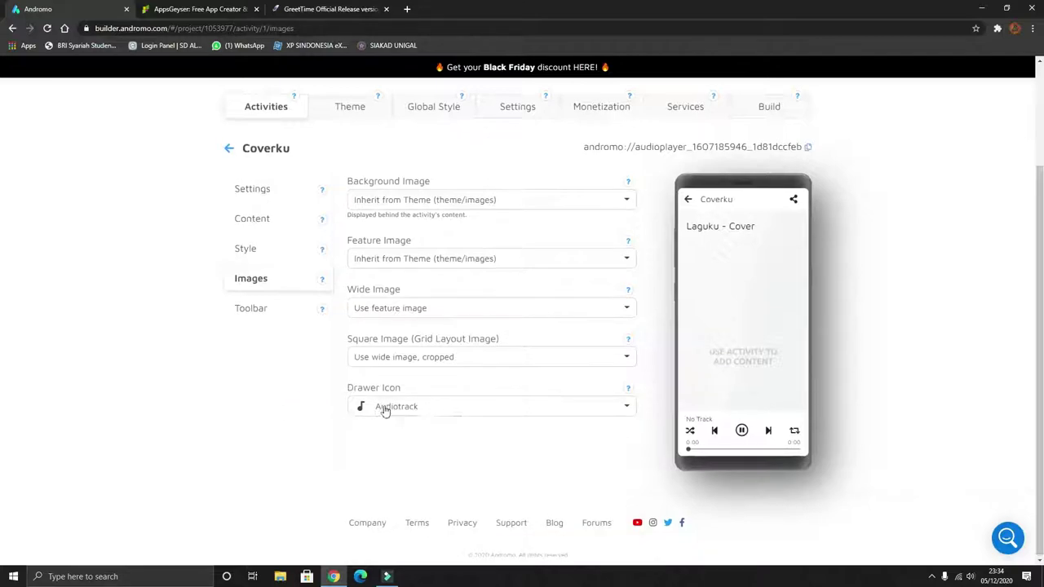
# Set the app theme's startup mode to "Show first activity (no dashboard)".
pyautogui.click(355, 245)
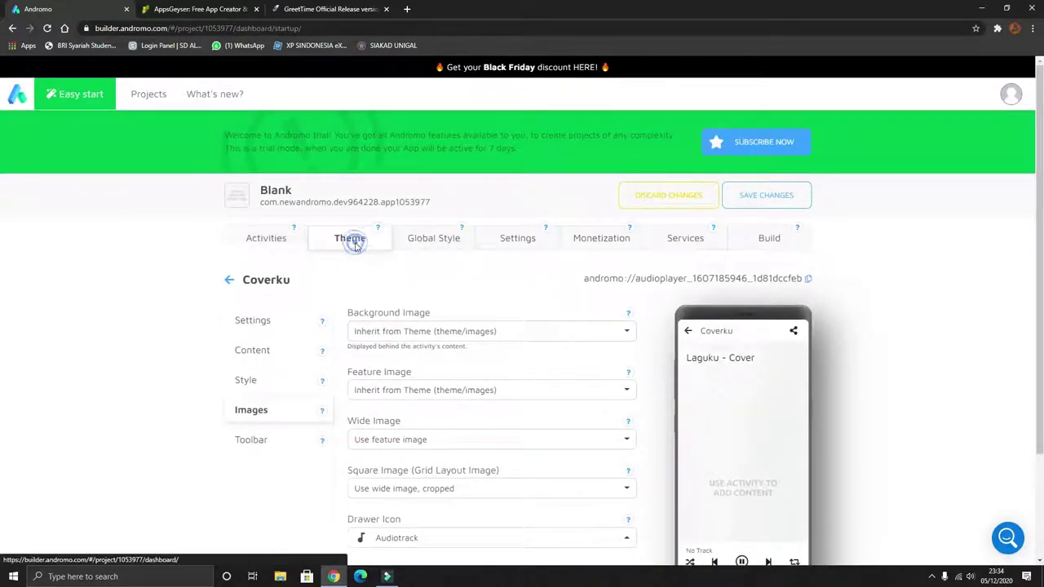
pyautogui.click(416, 303)
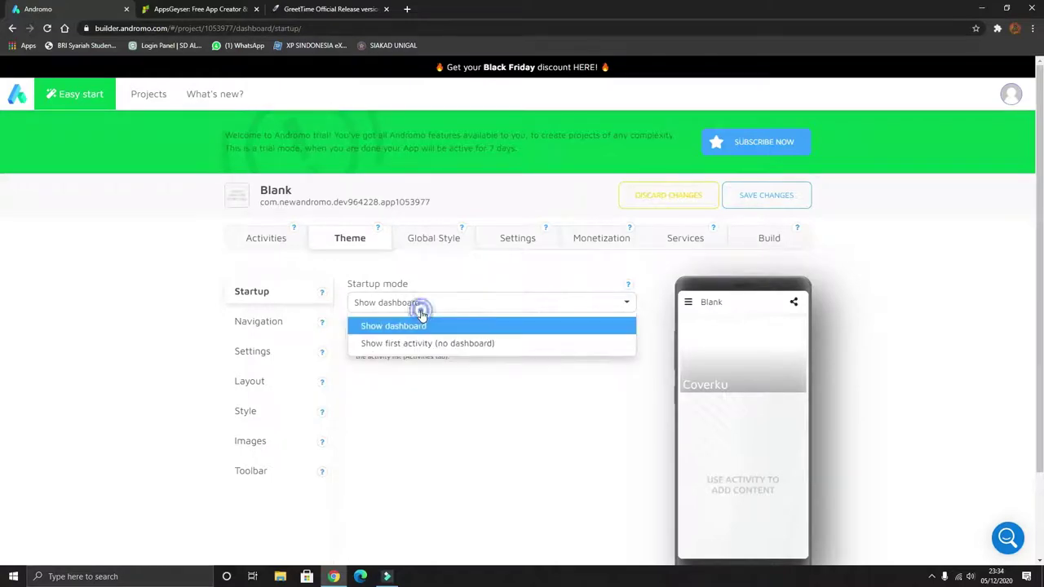
pyautogui.click(447, 345)
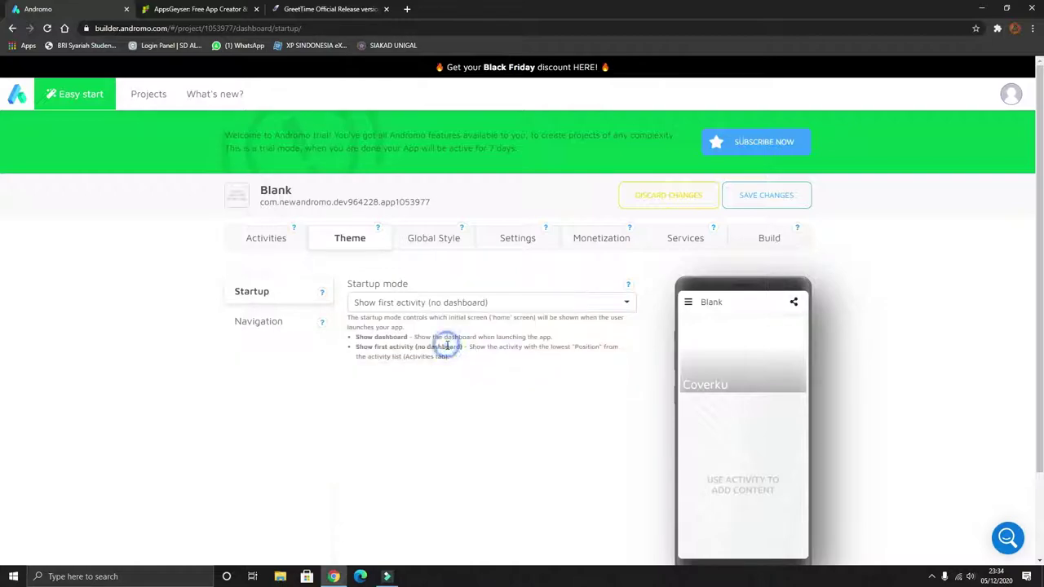
# Set the app theme's startup mode to "Show dashboard" and look over the global color settings and the theme's toolbar options.
pyautogui.click(433, 305)
pyautogui.click(424, 325)
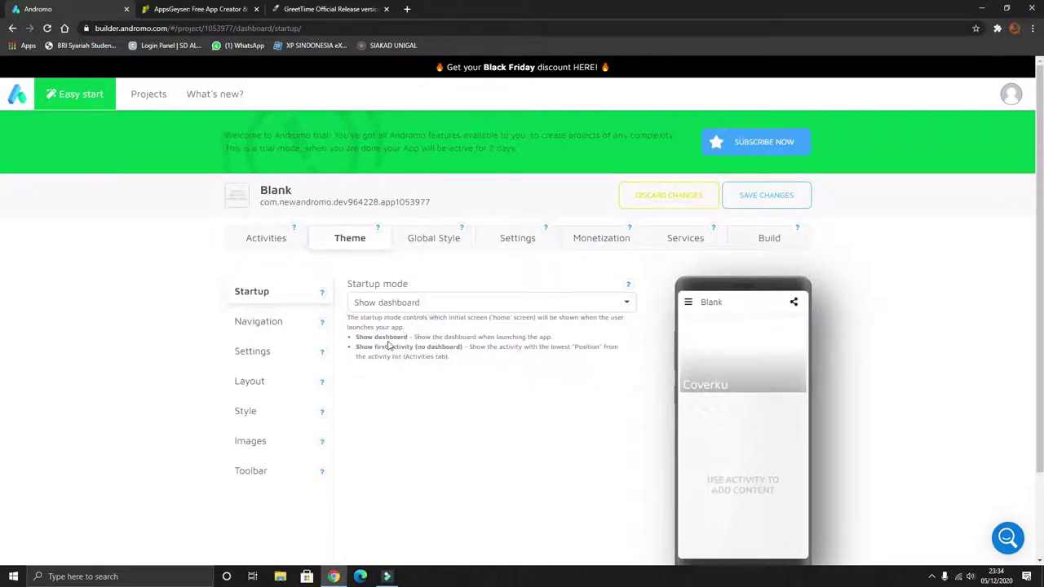
pyautogui.click(437, 245)
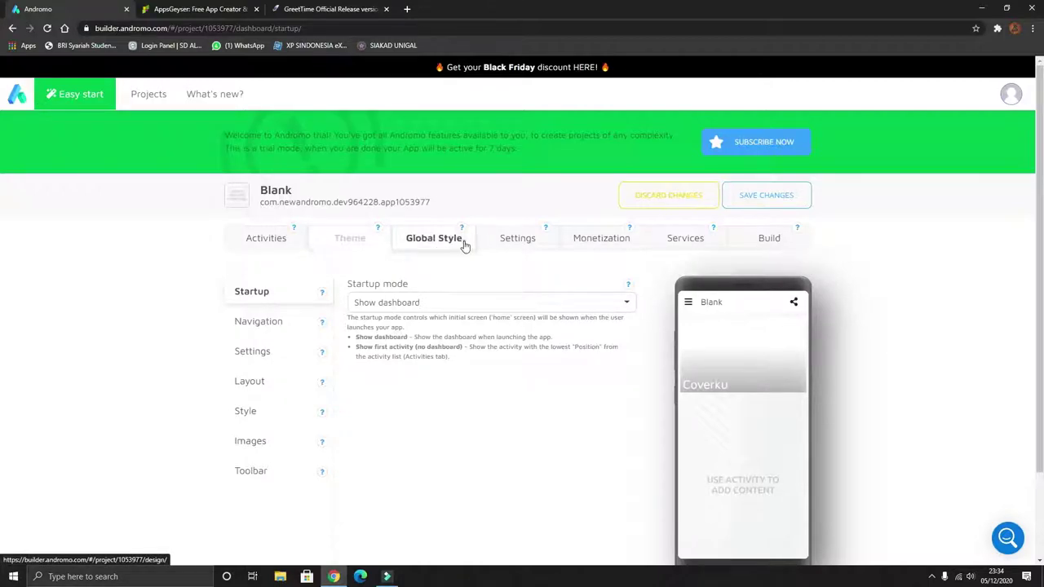
pyautogui.click(461, 248)
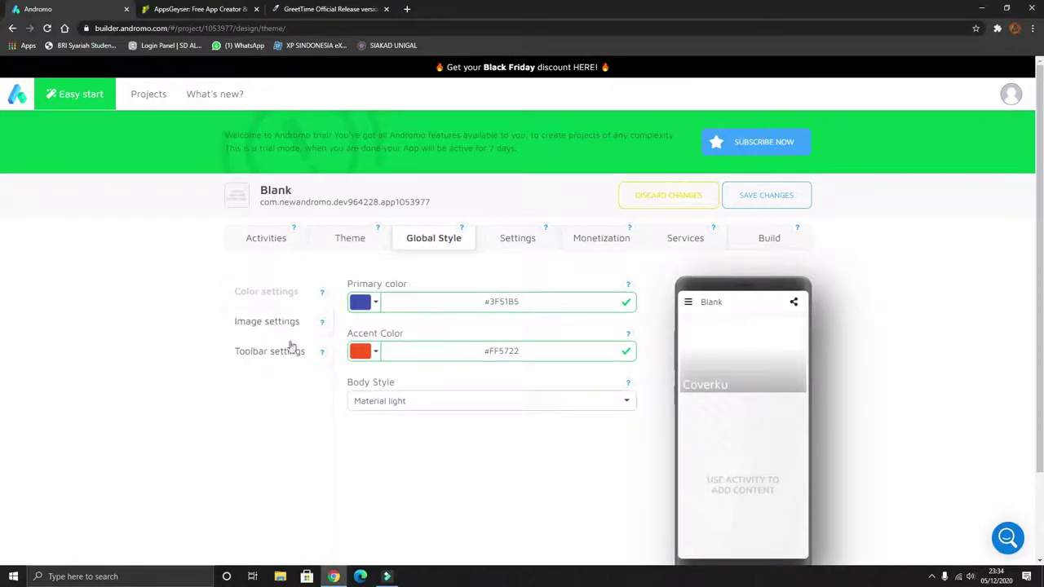
pyautogui.click(355, 246)
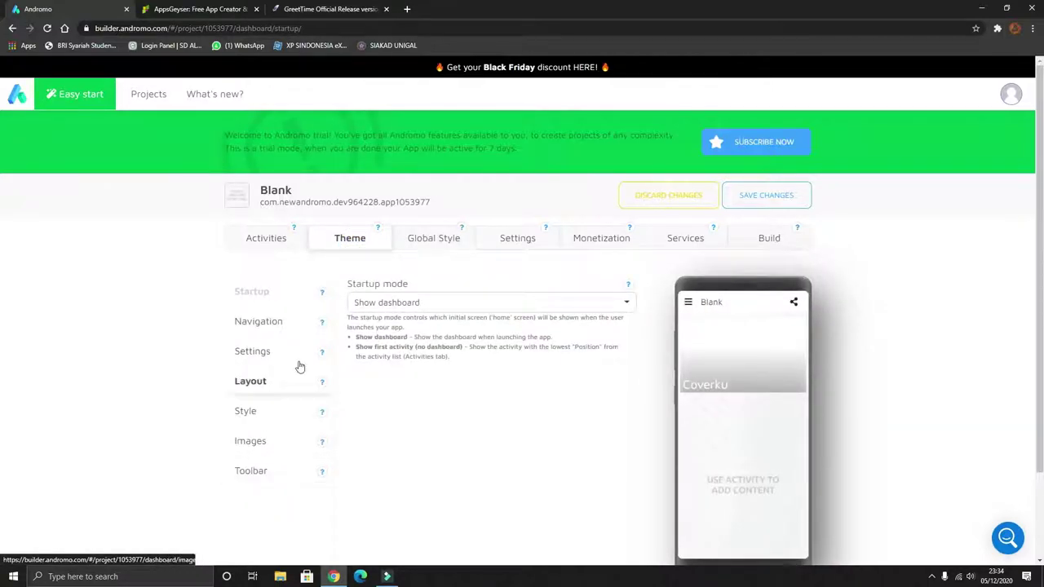
pyautogui.click(271, 473)
# Set the app name to Aplikasiku and the app version to 1.5 in the basic app information.
pyautogui.click(515, 240)
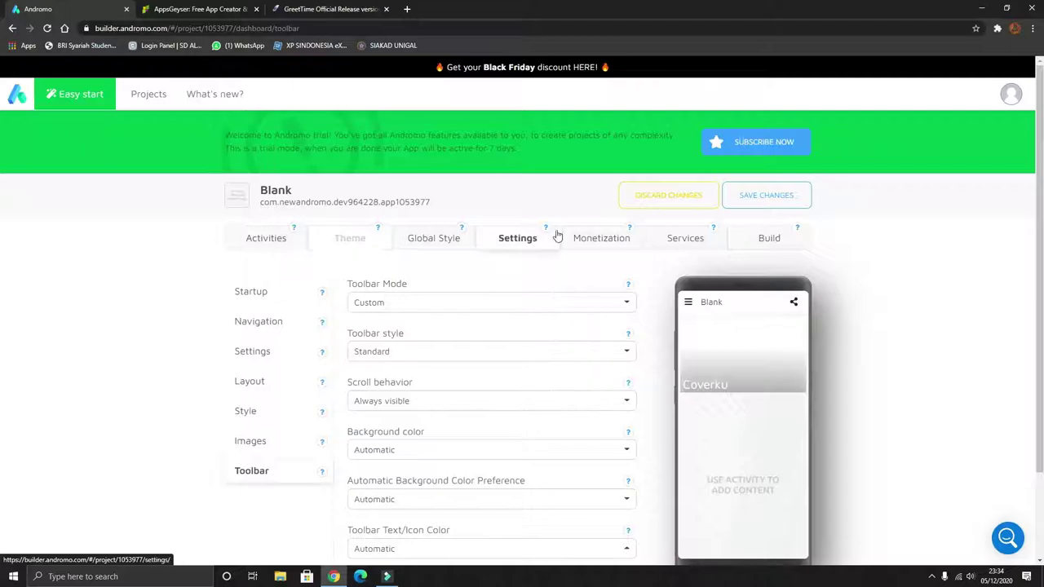
pyautogui.doubleClick(414, 301)
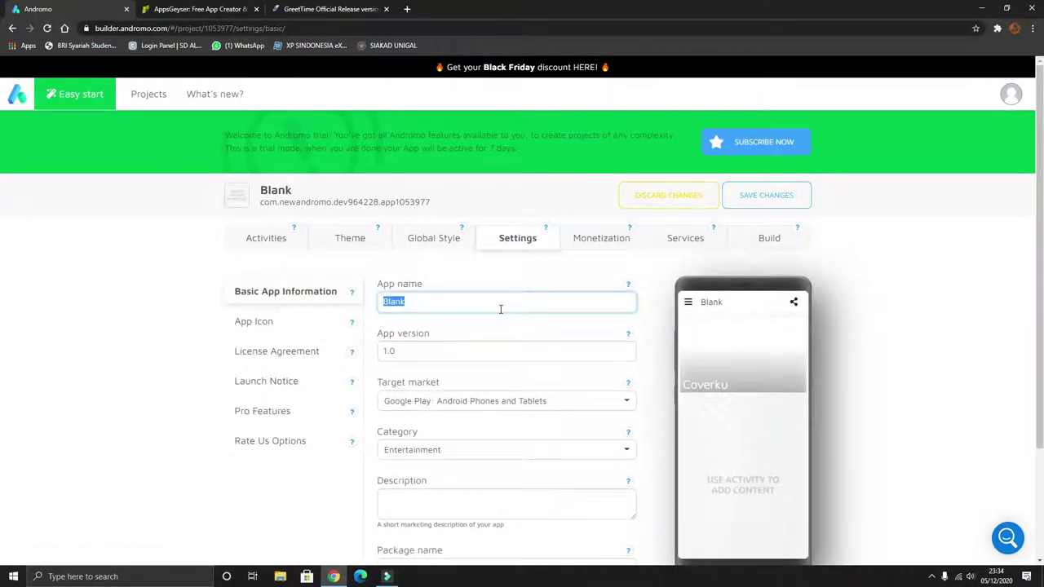
pyautogui.write('Apliakasiku')
pyautogui.click(466, 347)
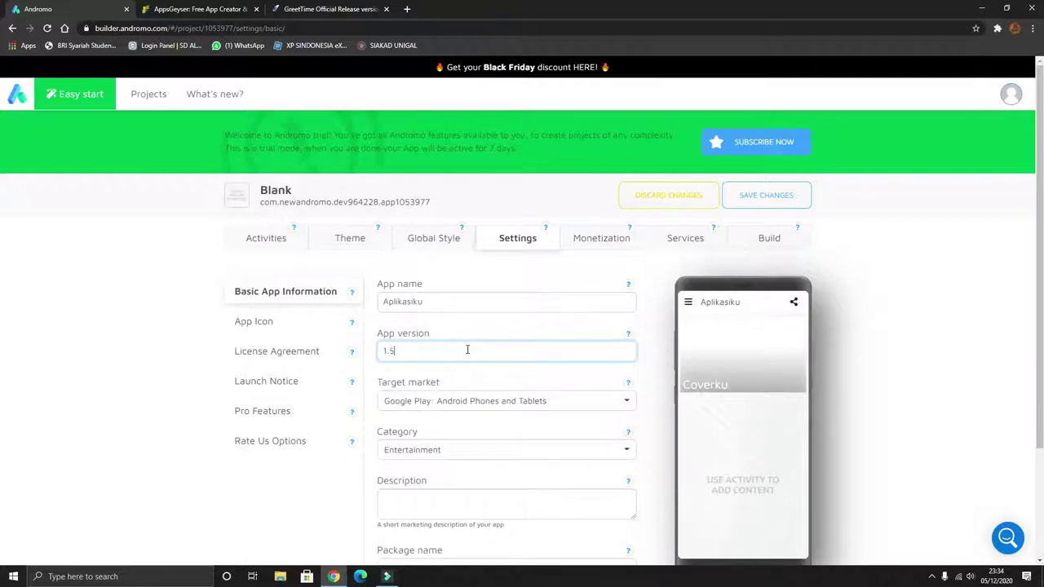
pyautogui.click(60, 332)
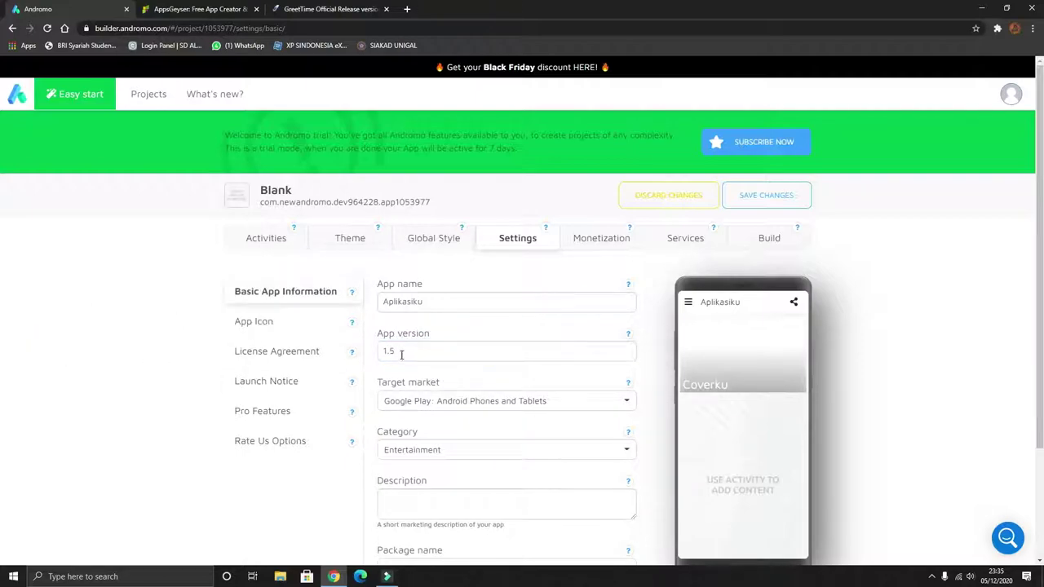
# Review the target market choices, the description field and the package name setting in the basic app information.
pyautogui.click(475, 398)
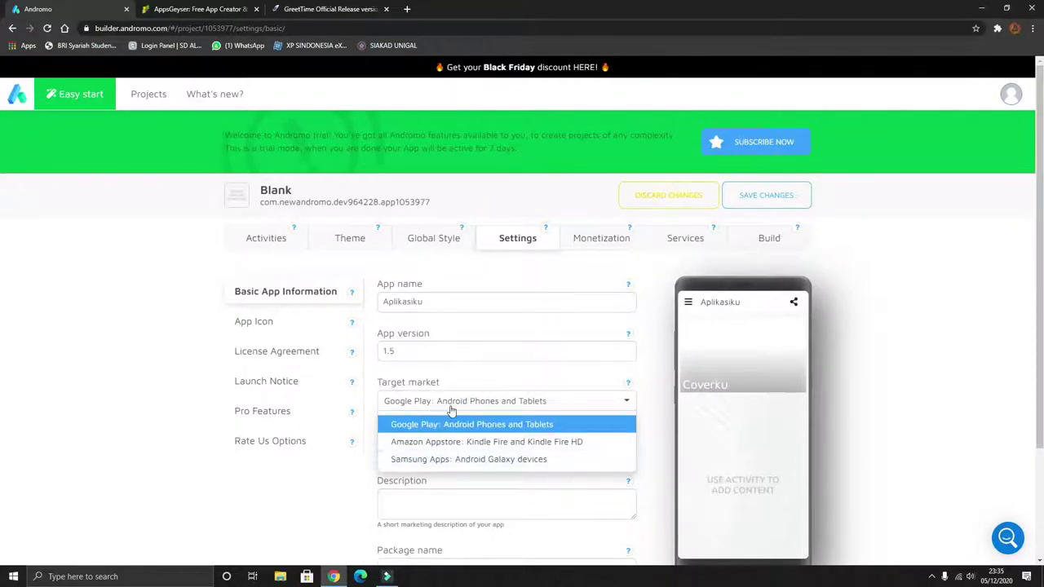
pyautogui.click(447, 399)
pyautogui.scroll(-2, 443, 400)
pyautogui.click(420, 363)
pyautogui.click(455, 426)
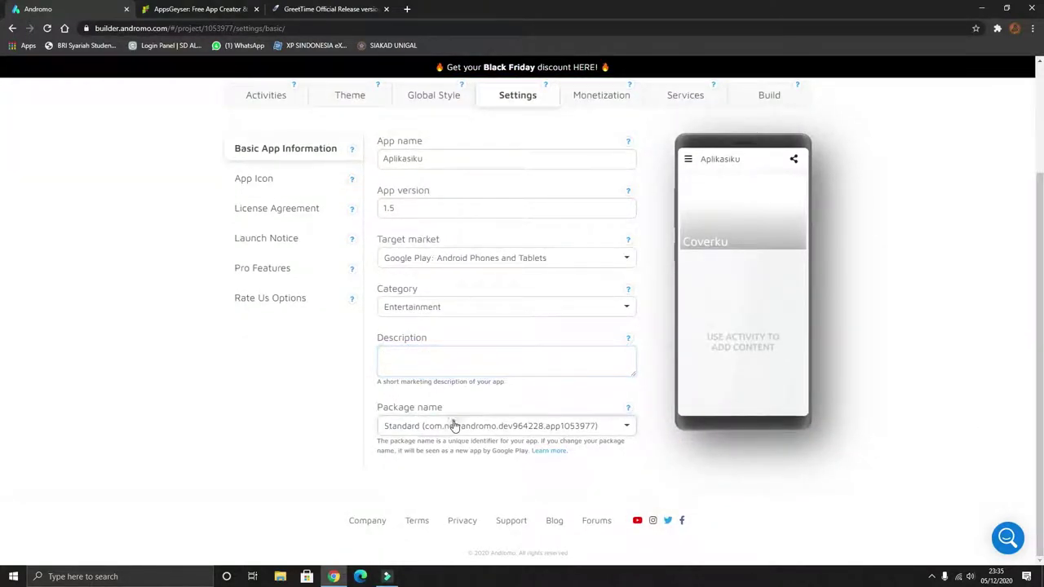
pyautogui.click(393, 431)
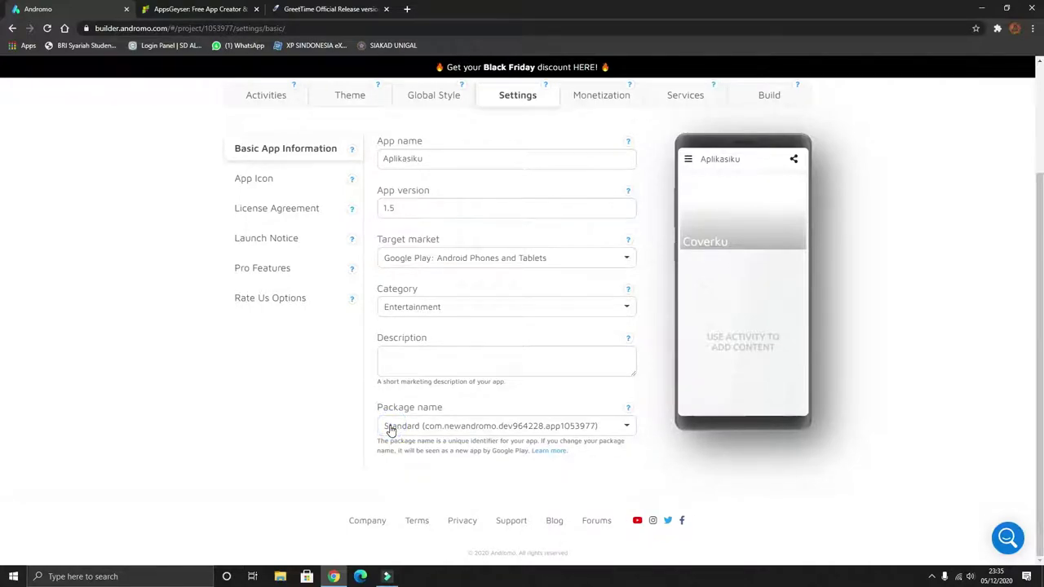
pyautogui.scroll(2, 367, 400)
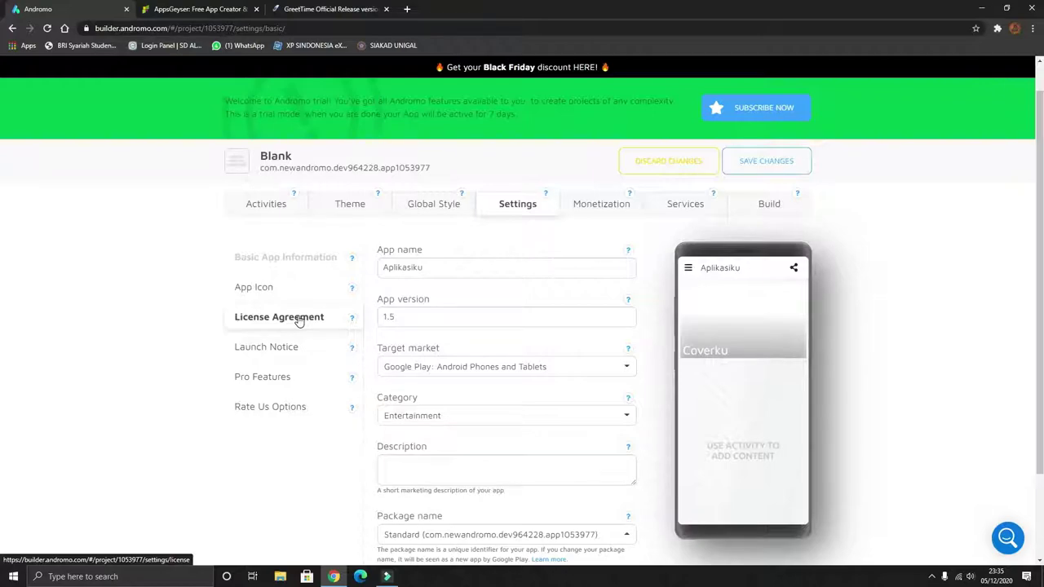
# Look through the app icon, license agreement, launch notice, Pro features and Rate Us settings, leaving the license agreement and launch notice disabled.
pyautogui.click(276, 288)
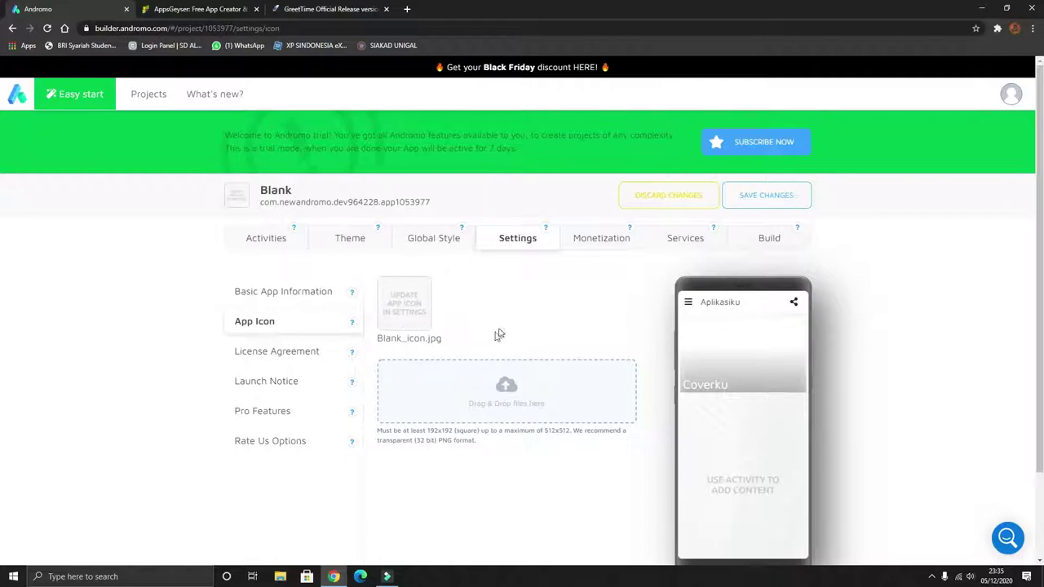
pyautogui.click(250, 351)
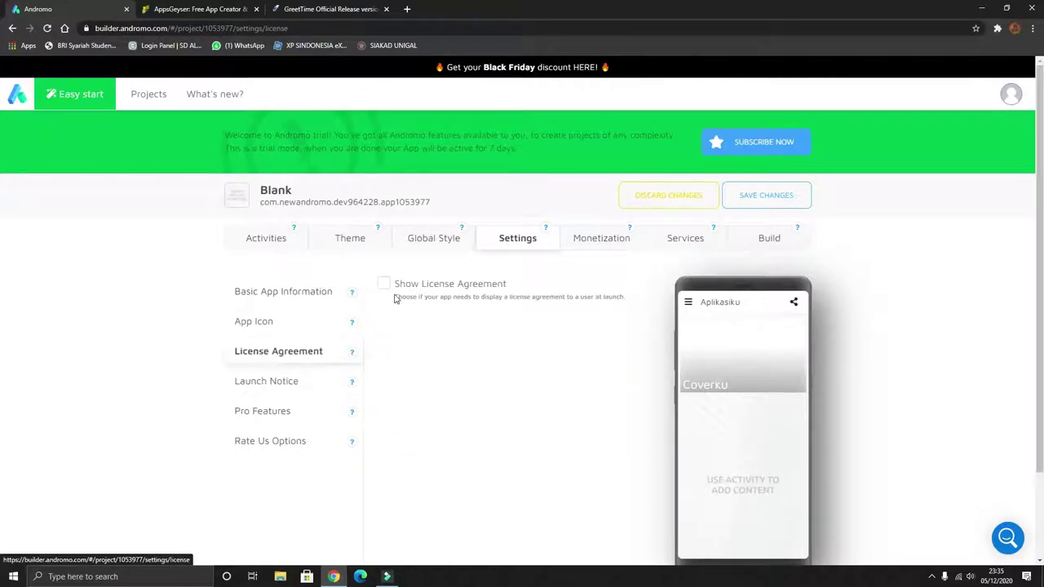
pyautogui.click(388, 287)
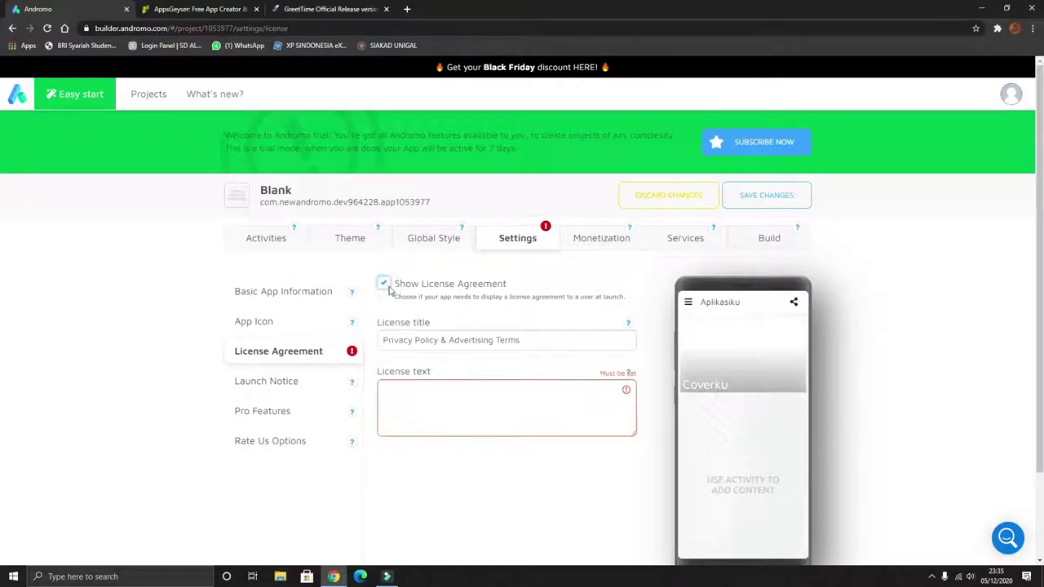
pyautogui.click(383, 284)
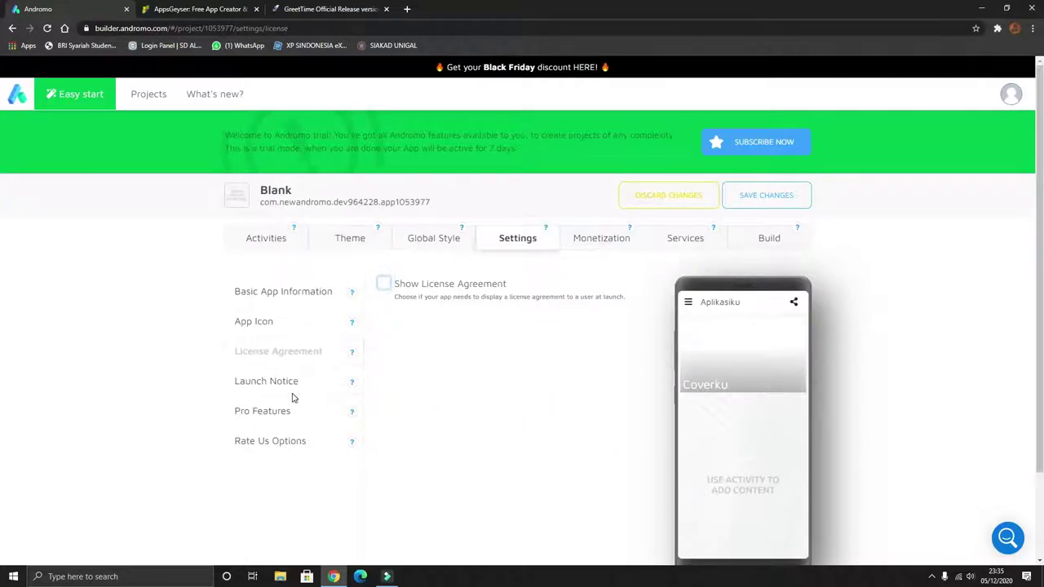
pyautogui.click(290, 383)
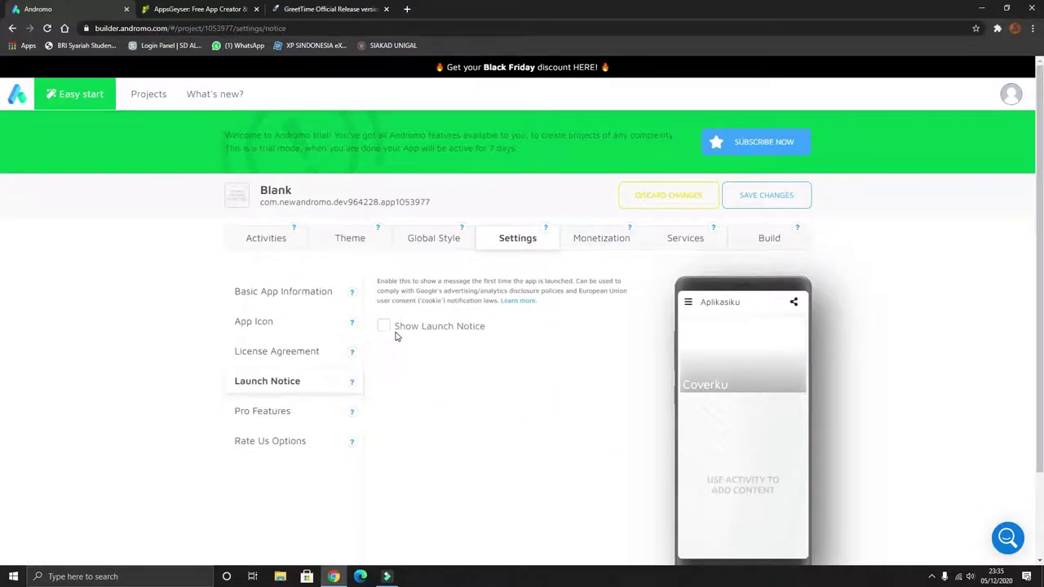
pyautogui.click(399, 331)
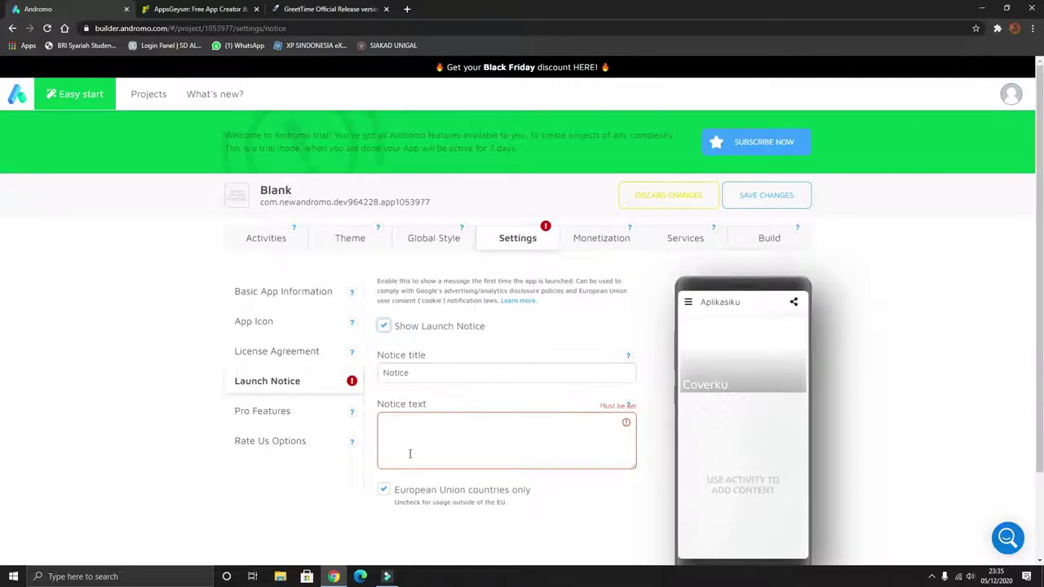
pyautogui.click(384, 326)
pyautogui.click(315, 413)
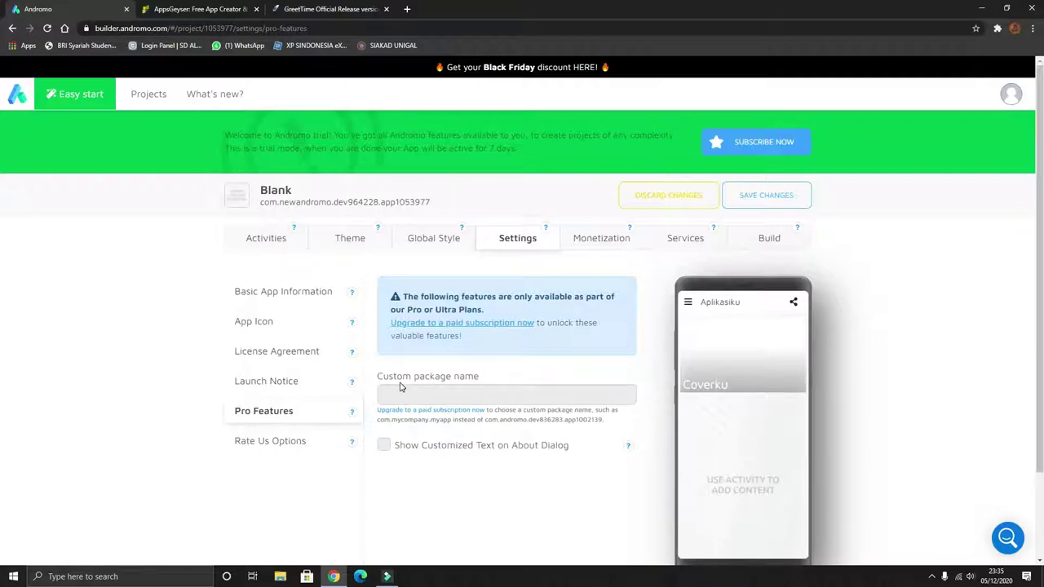
pyautogui.click(317, 442)
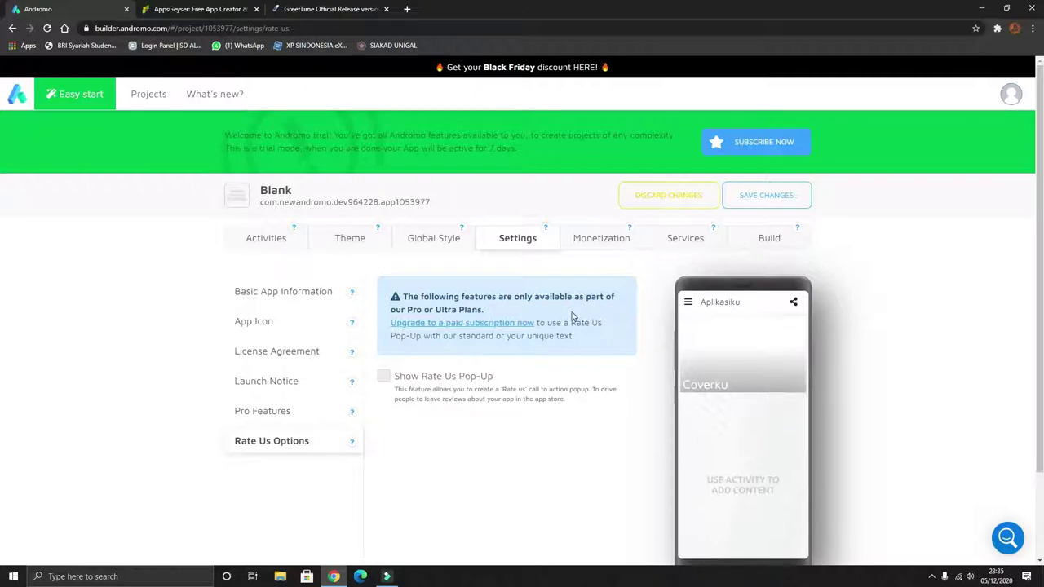
# Examine the monetization ad networks, the available services such as Firebase Analytics and OneSignal, and the app build options.
pyautogui.click(604, 239)
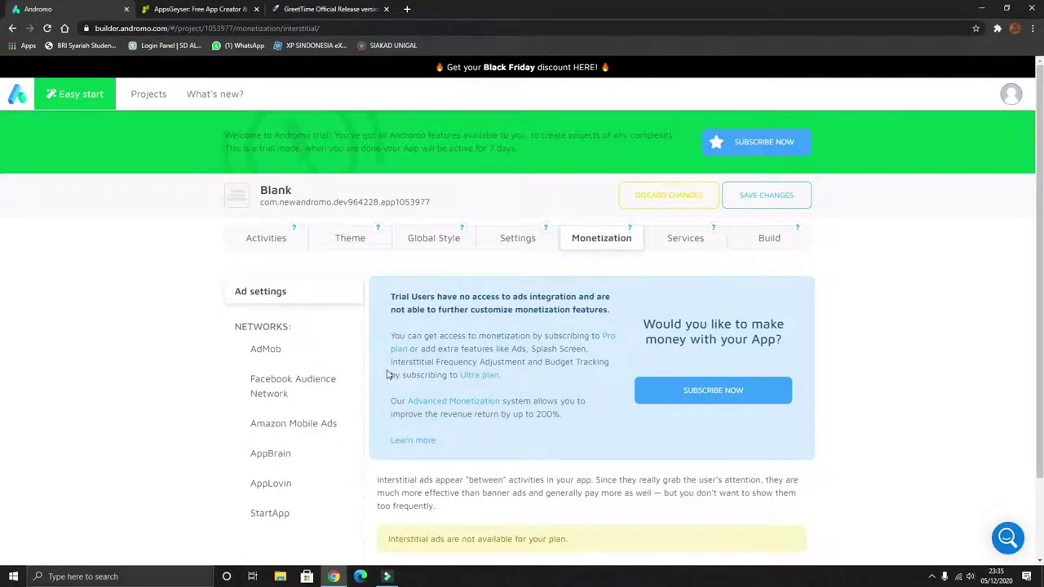
pyautogui.scroll(-1, 387, 374)
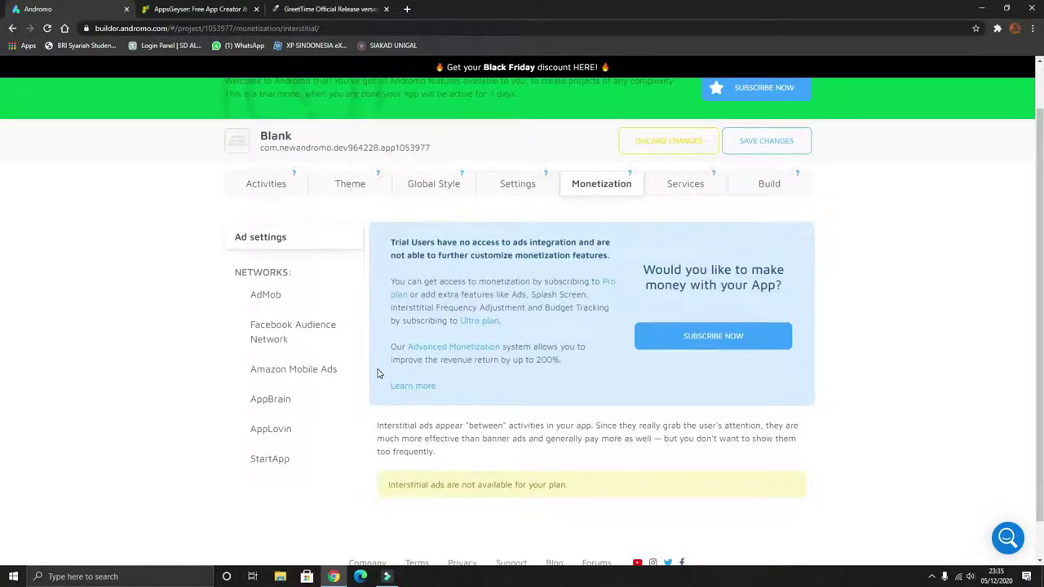
pyautogui.click(280, 297)
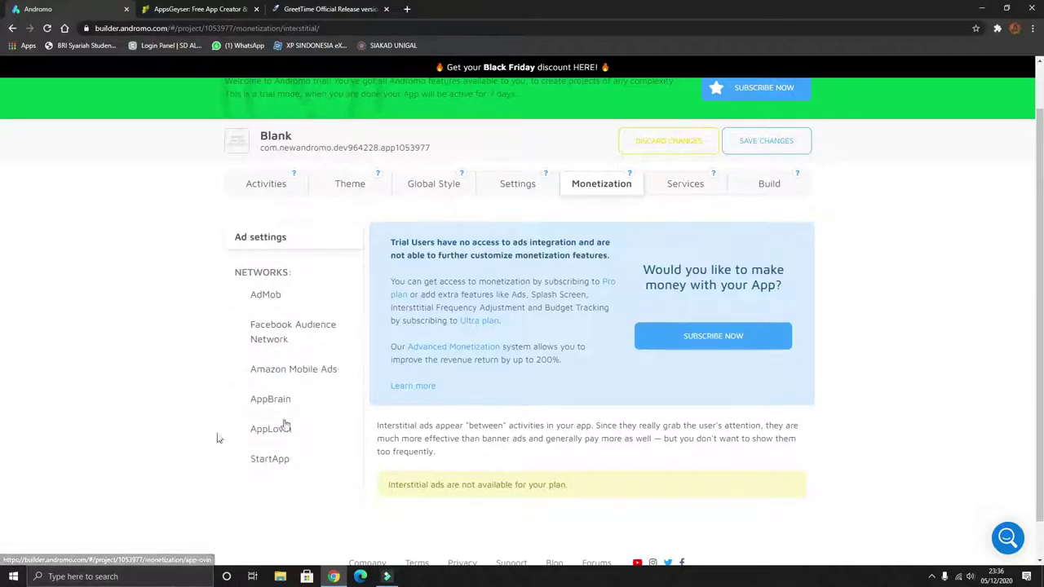
pyautogui.click(692, 184)
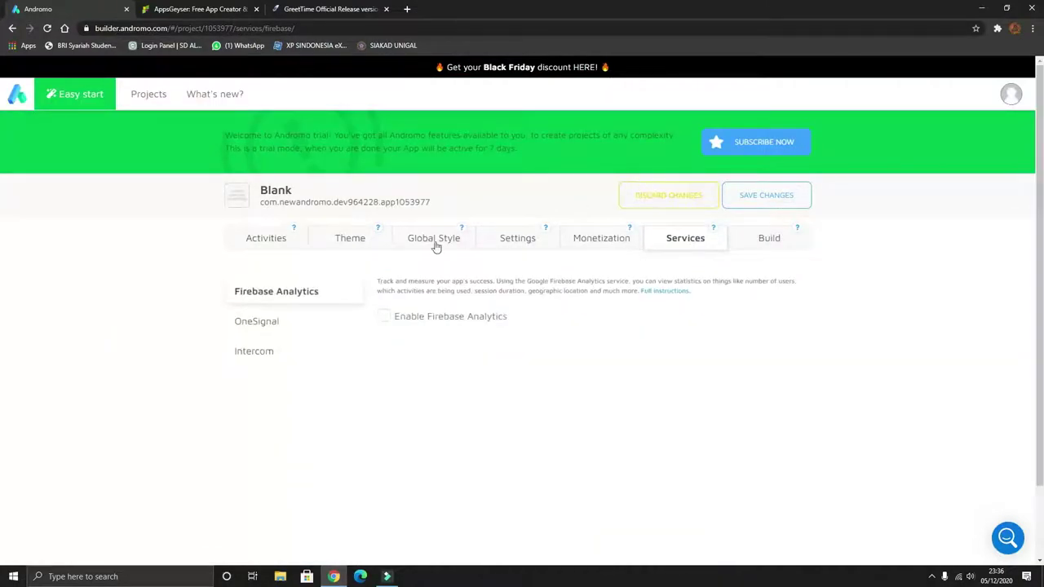
pyautogui.click(291, 321)
pyautogui.click(745, 246)
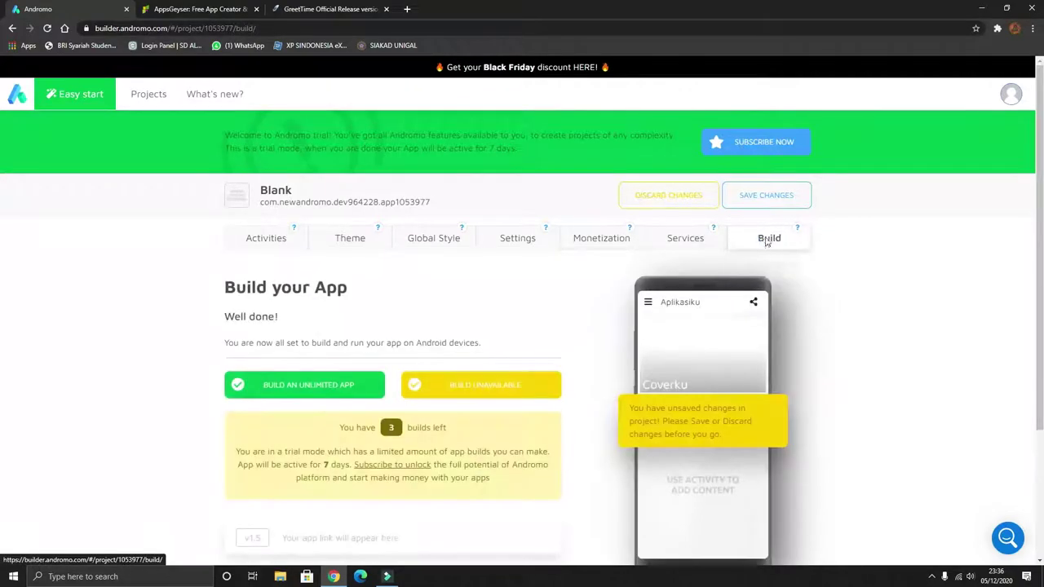
pyautogui.scroll(-2, 391, 343)
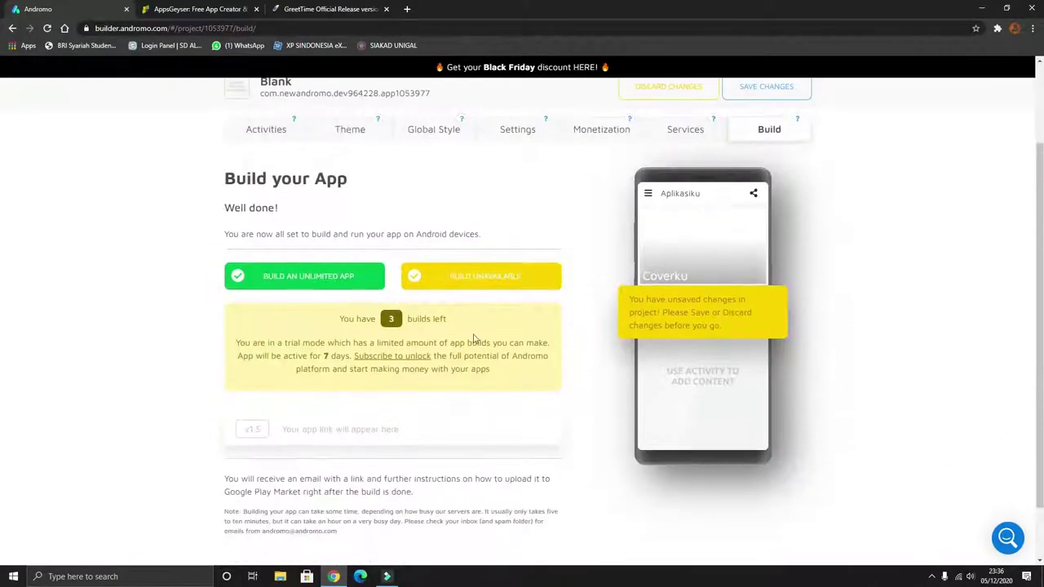
pyautogui.scroll(1, 470, 342)
pyautogui.scroll(1, 571, 310)
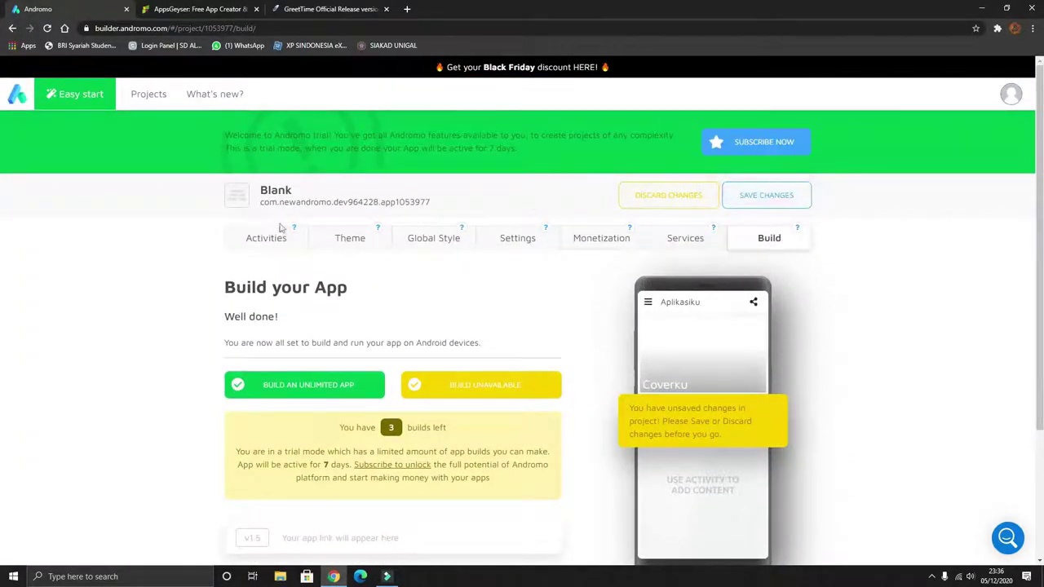
# Add a Website activity from the recommended activities and name it Blogku.
pyautogui.click(250, 245)
pyautogui.scroll(-10, 286, 351)
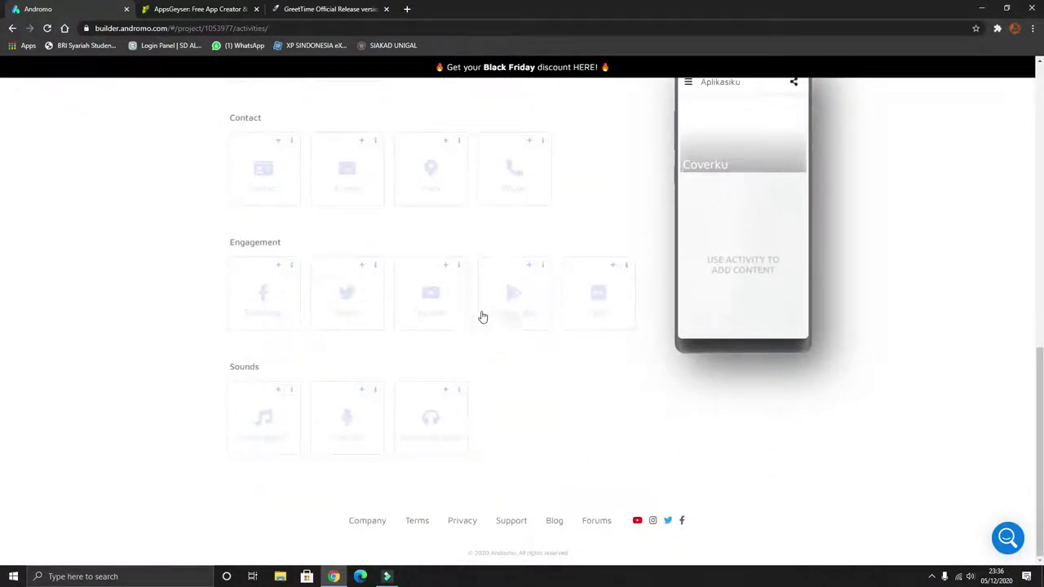
pyautogui.scroll(3, 396, 310)
pyautogui.scroll(1, 303, 280)
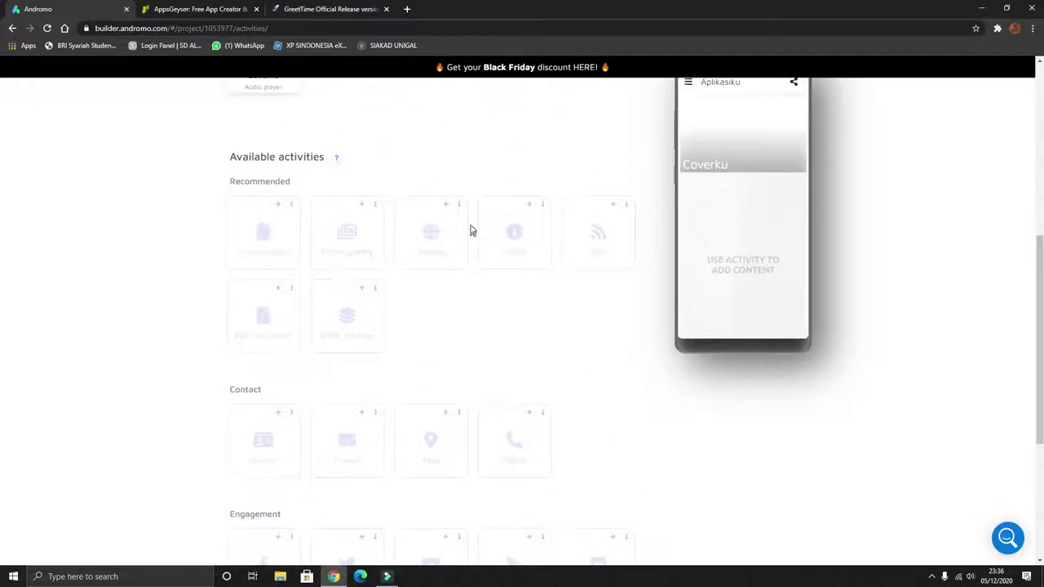
pyautogui.click(445, 209)
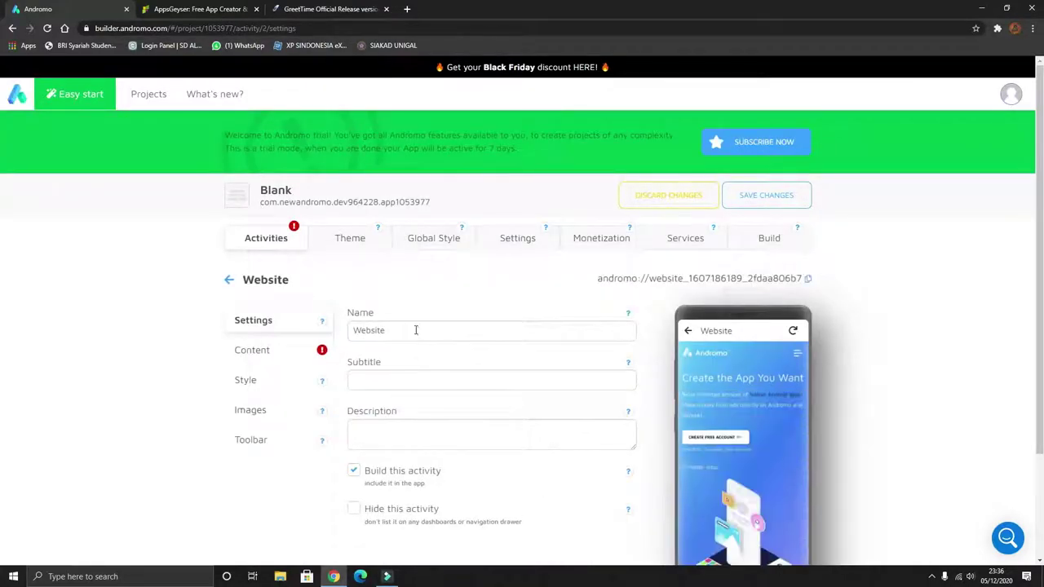
pyautogui.doubleClick(415, 329)
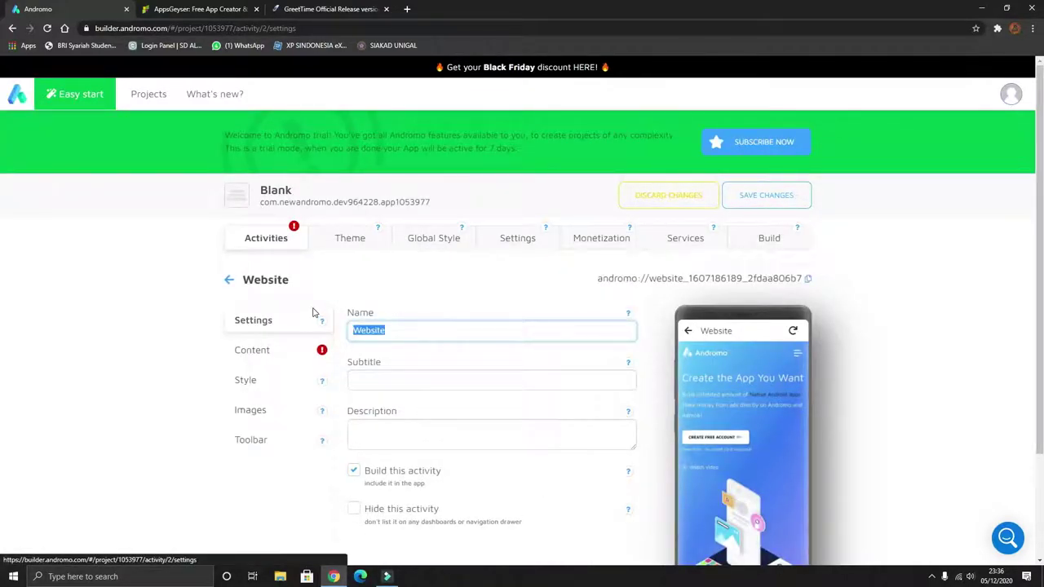
pyautogui.write('Blogku')
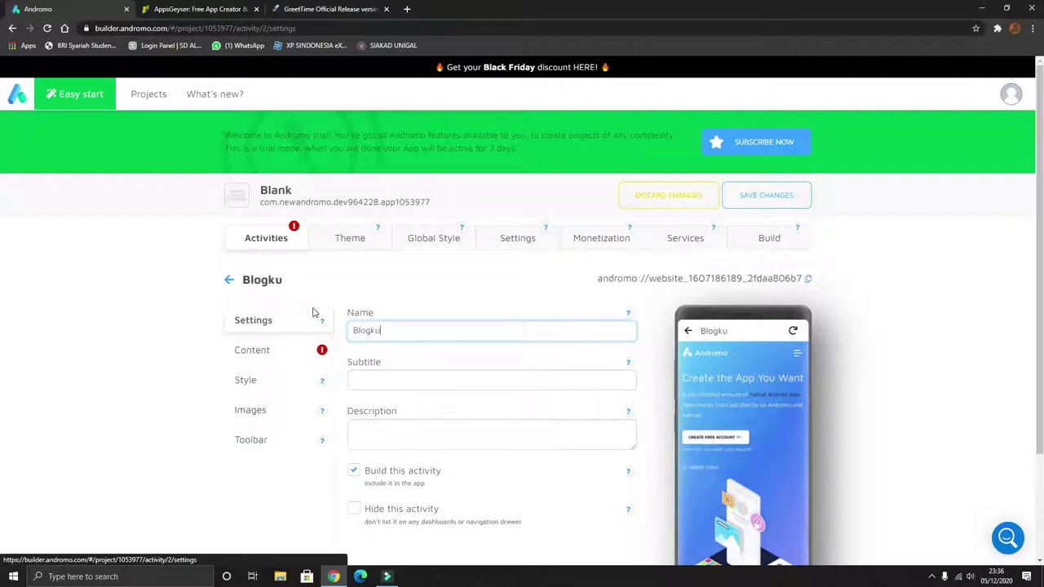
pyautogui.click(375, 385)
pyautogui.click(292, 354)
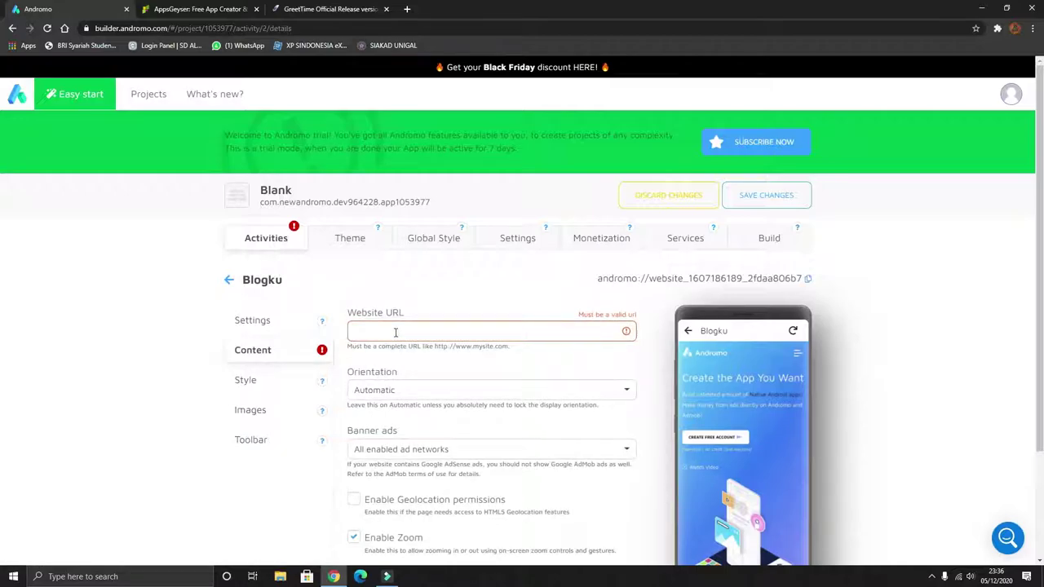
pyautogui.click(330, 9)
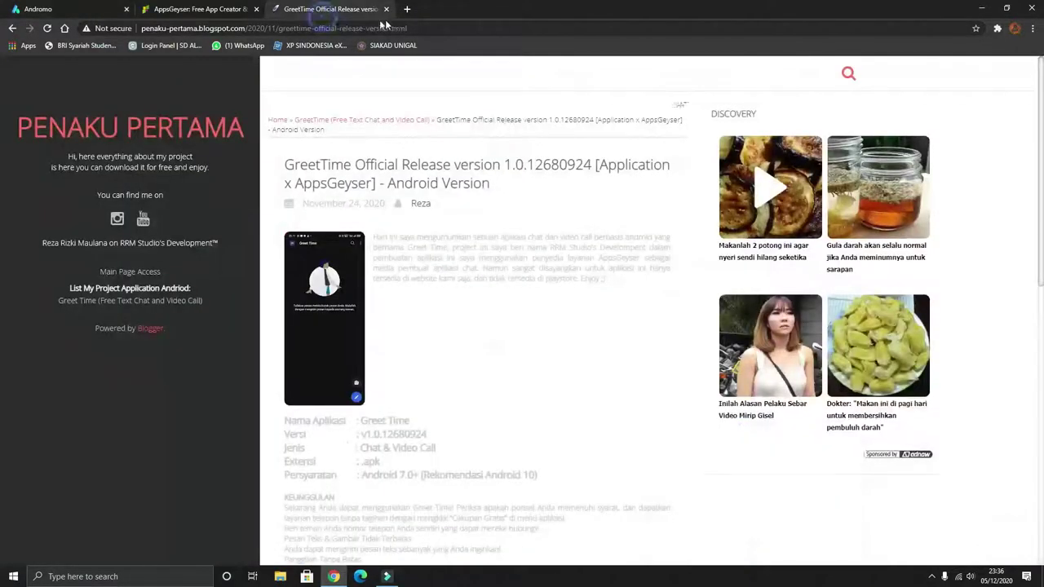
pyautogui.moveTo(248, 28); pyautogui.dragTo(62, 38)
pyautogui.hotkey('ctrl', 'c')
pyautogui.click(37, 9)
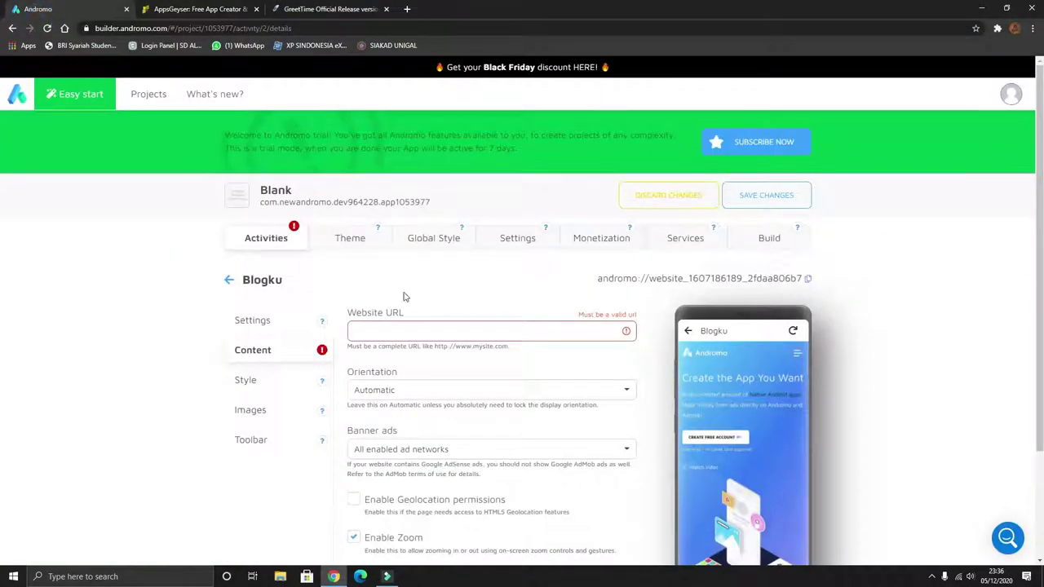
pyautogui.click(467, 336)
pyautogui.hotkey('ctrl', 'v')
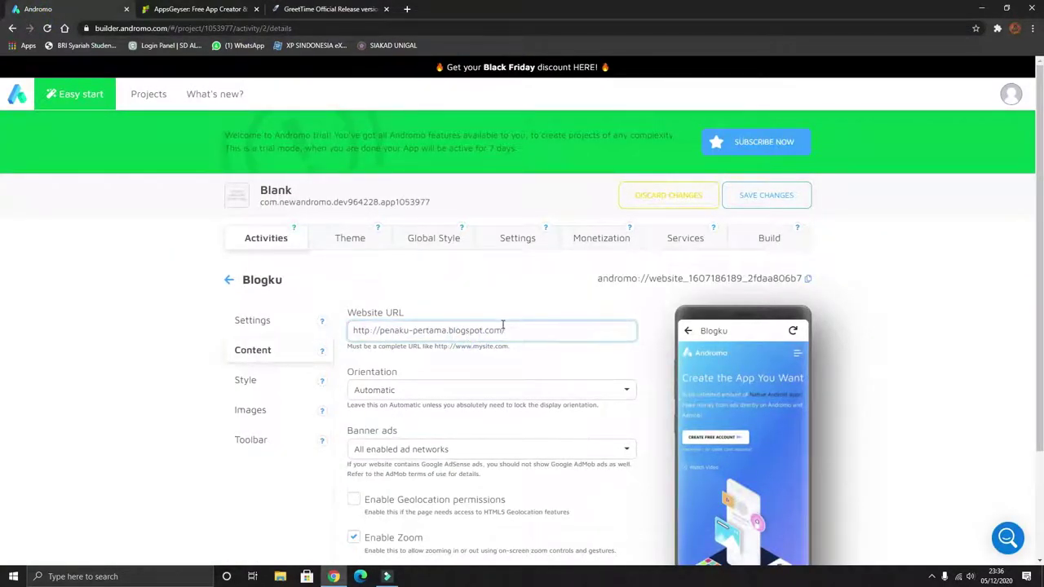
# Save the Blogku website activity with its remaining content options left as they are and return to the activities overview.
pyautogui.scroll(-1, 506, 330)
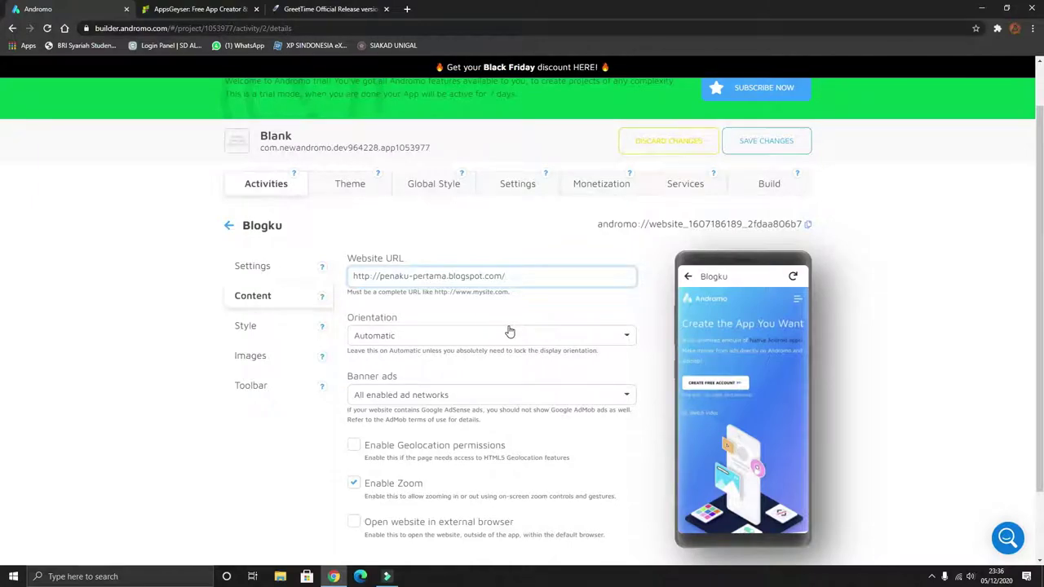
pyautogui.scroll(-1, 508, 332)
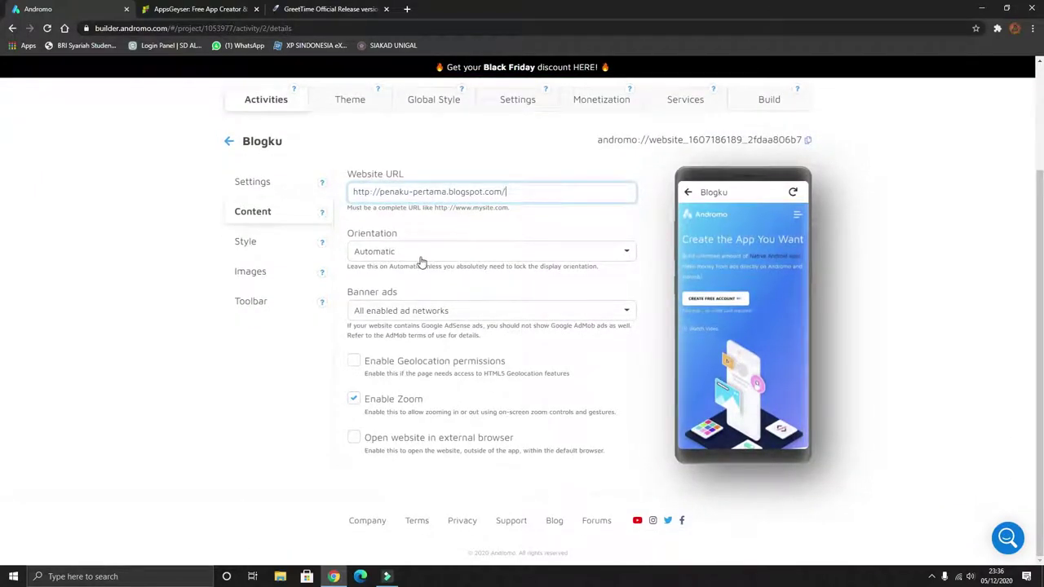
pyautogui.scroll(2, 596, 277)
pyautogui.click(766, 196)
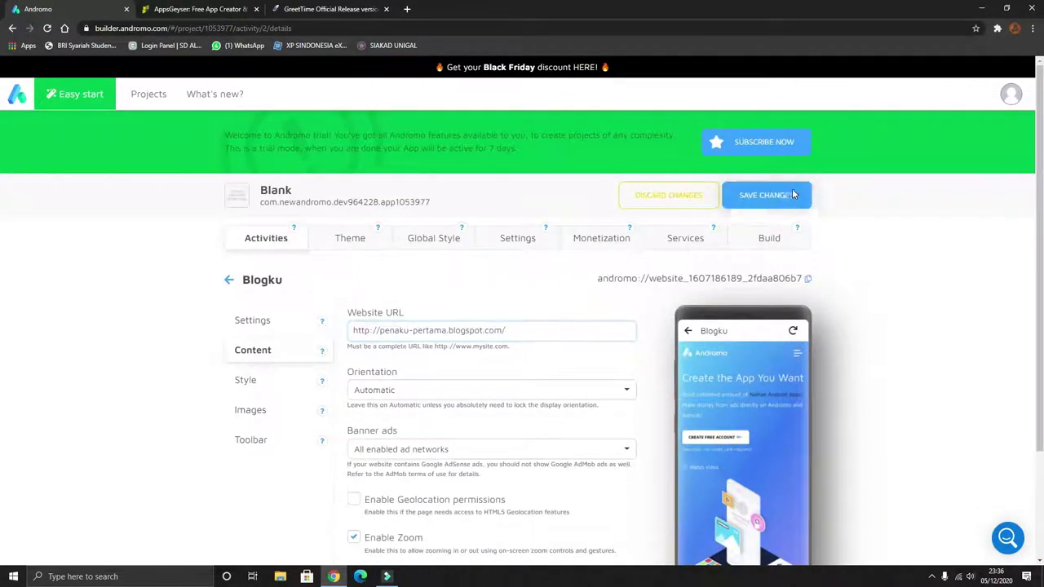
pyautogui.click(228, 279)
pyautogui.scroll(-1, 719, 369)
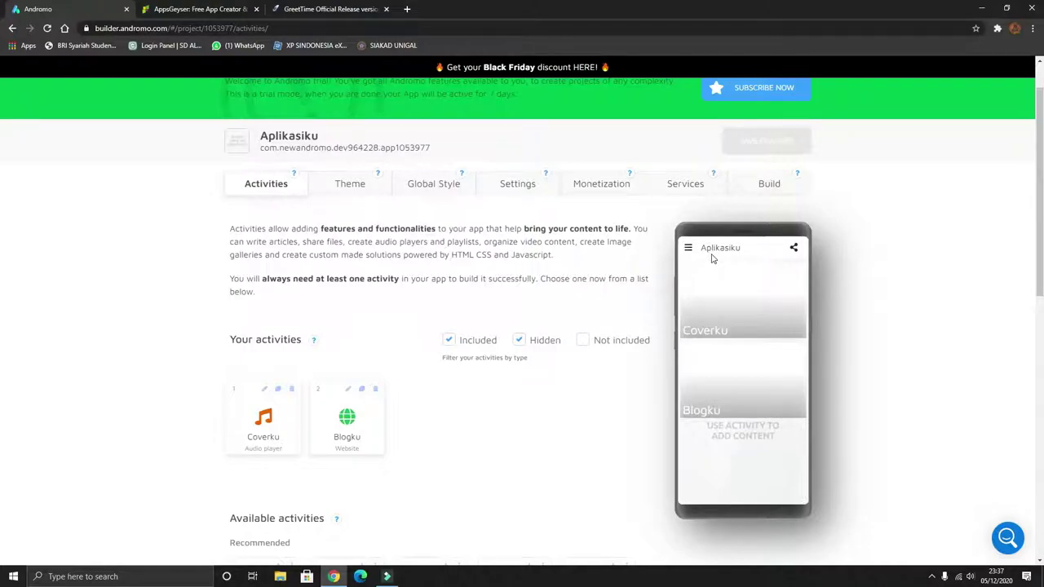
pyautogui.scroll(1, 767, 236)
# Start a limited build of the Aplikasiku app.
pyautogui.click(756, 237)
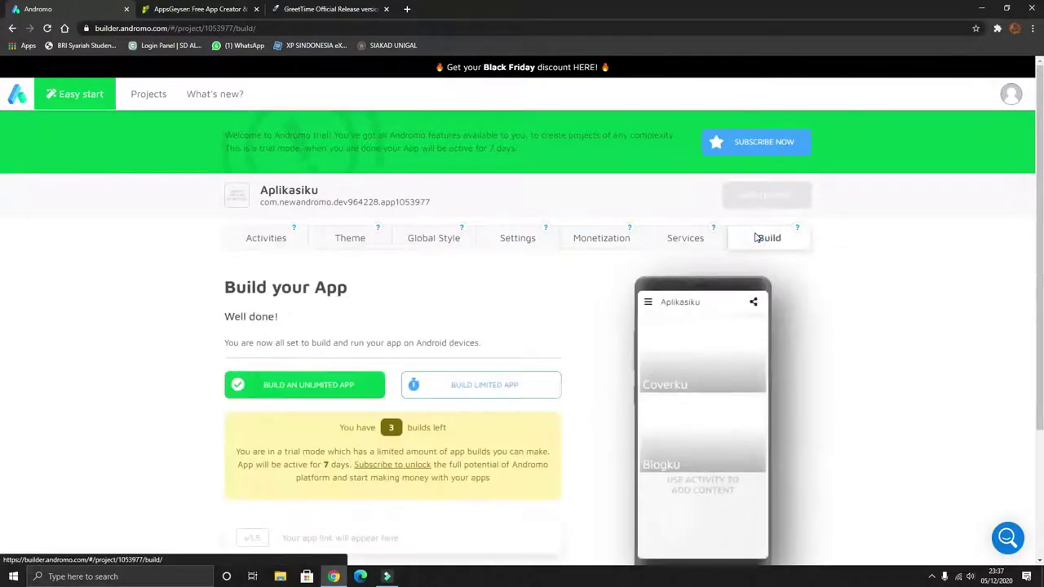
pyautogui.scroll(-2, 612, 305)
pyautogui.click(471, 287)
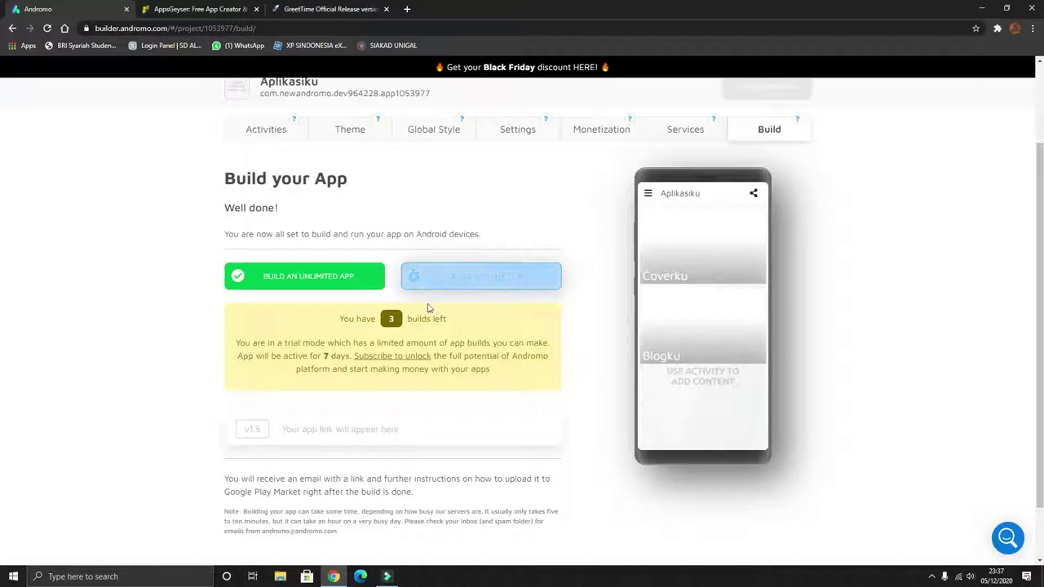
pyautogui.click(447, 282)
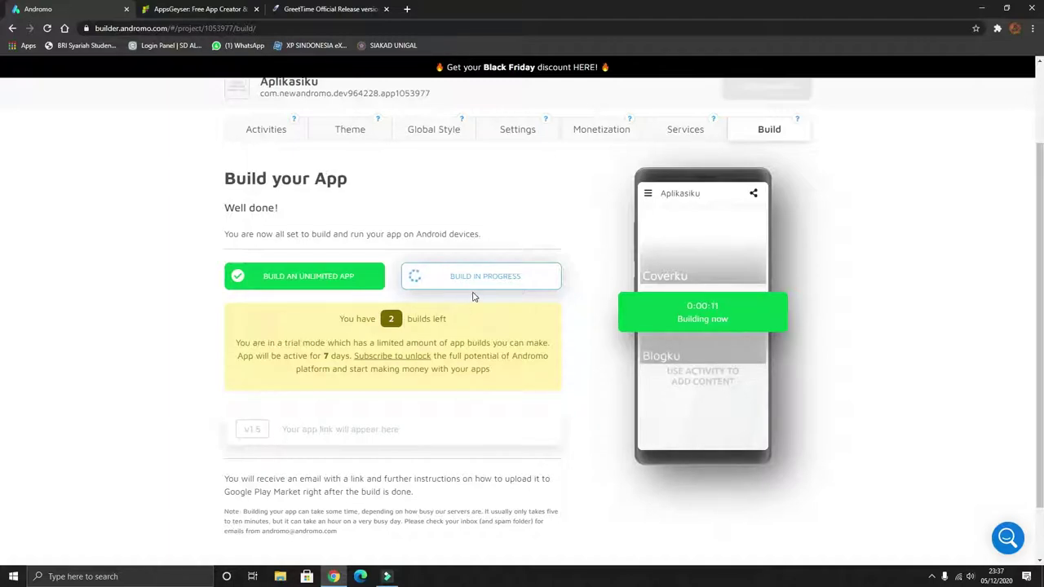
# Switch to the AppsGeyser site and sign in with the first listed Google account.
pyautogui.click(197, 8)
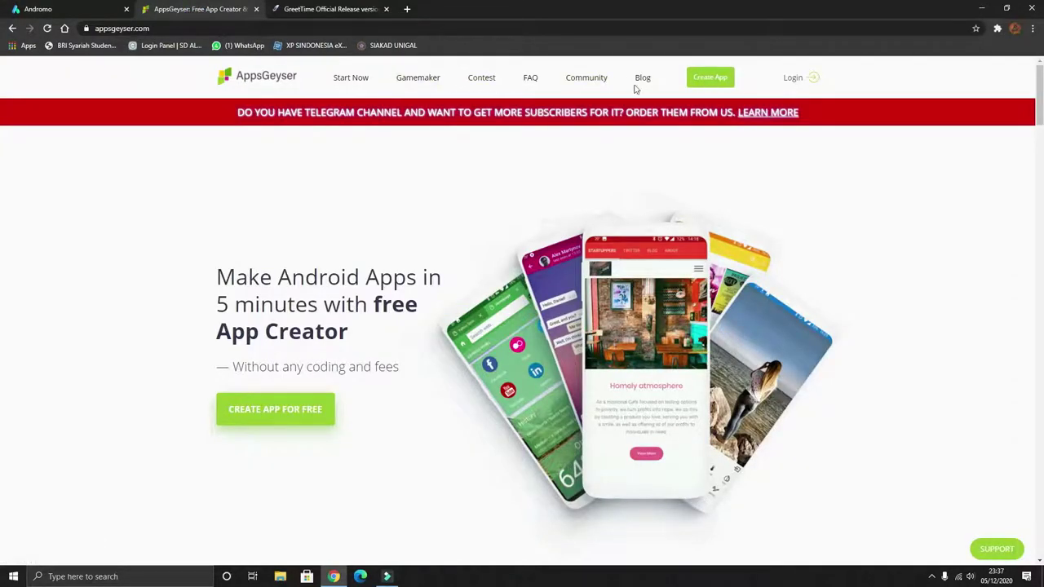
pyautogui.click(338, 9)
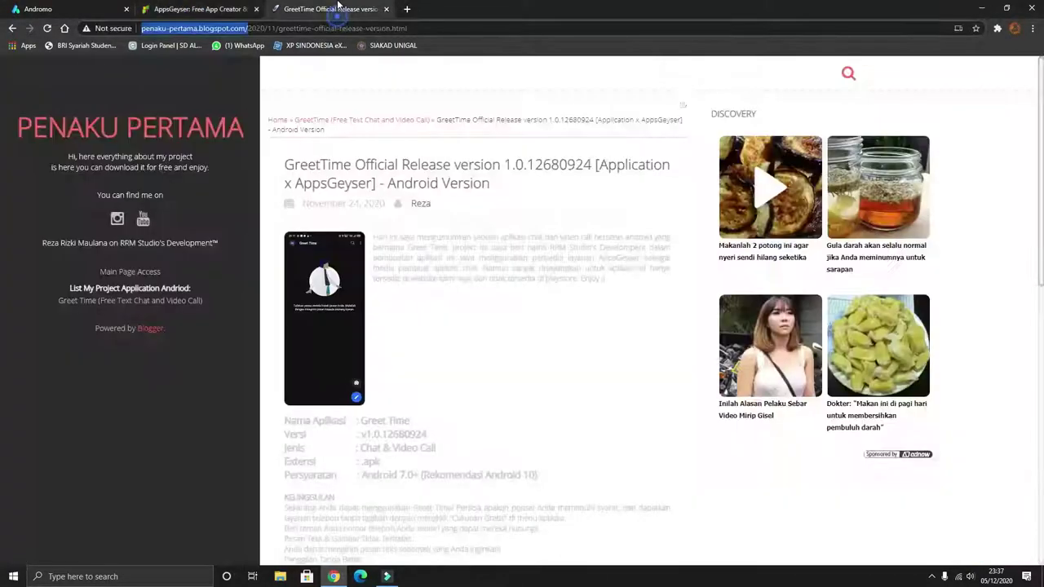
pyautogui.click(198, 9)
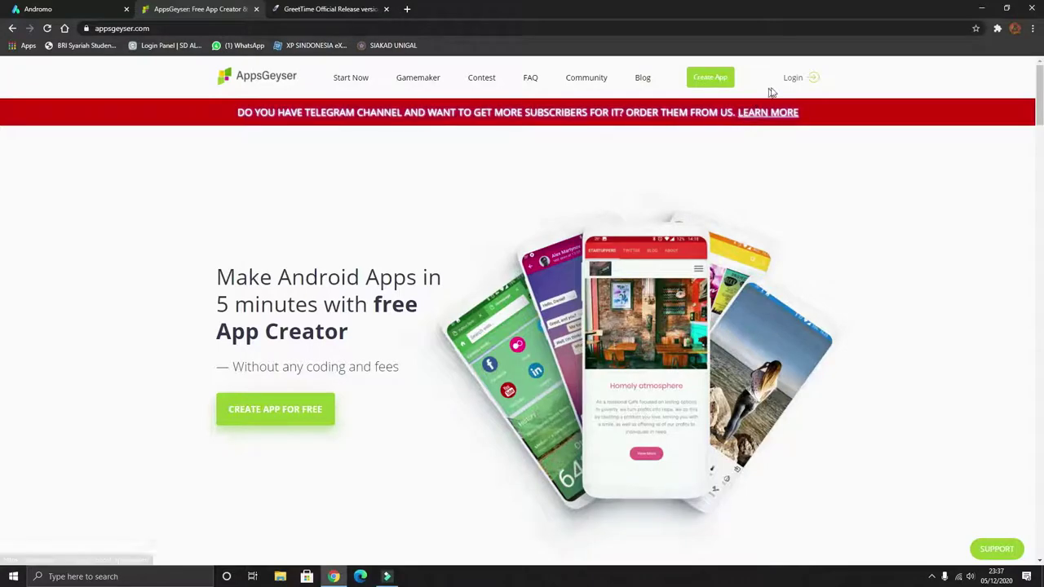
pyautogui.click(805, 90)
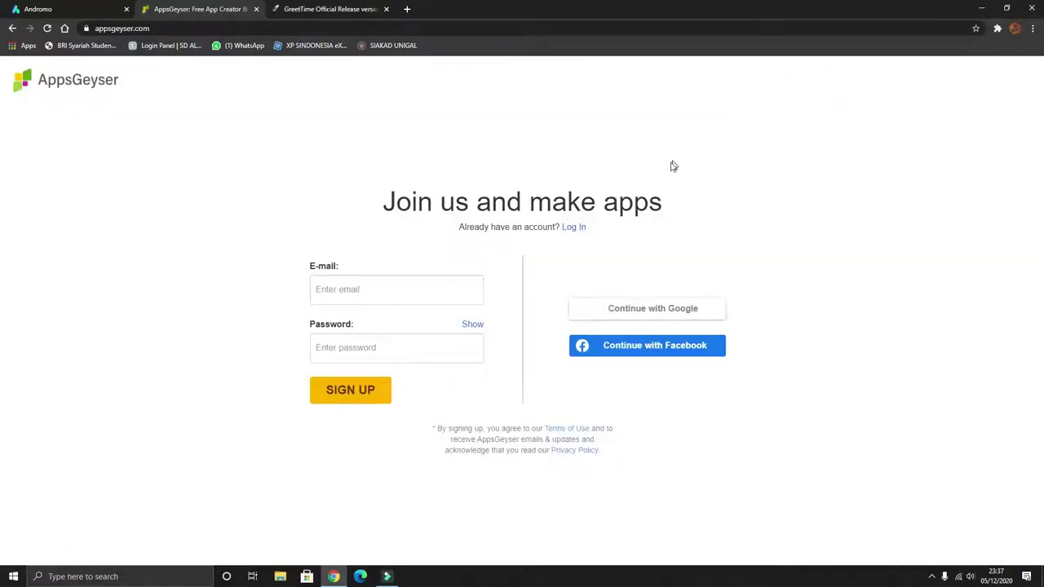
pyautogui.click(624, 311)
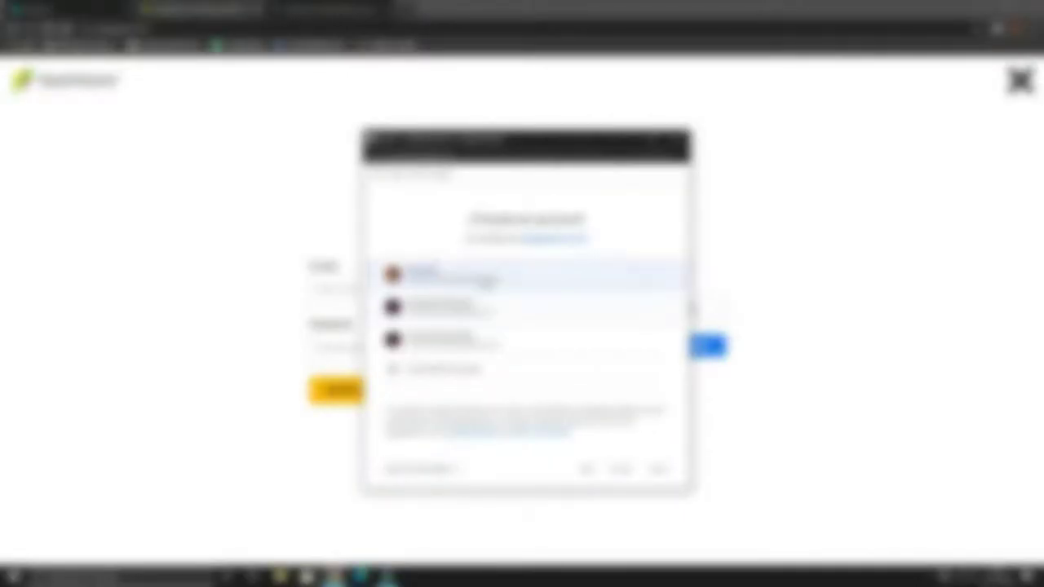
pyautogui.click(484, 277)
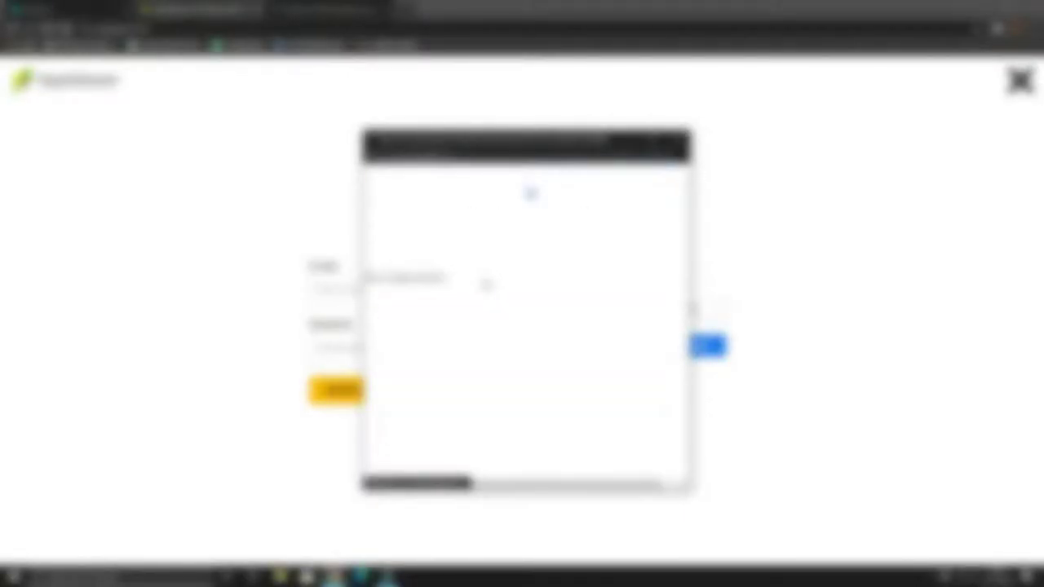